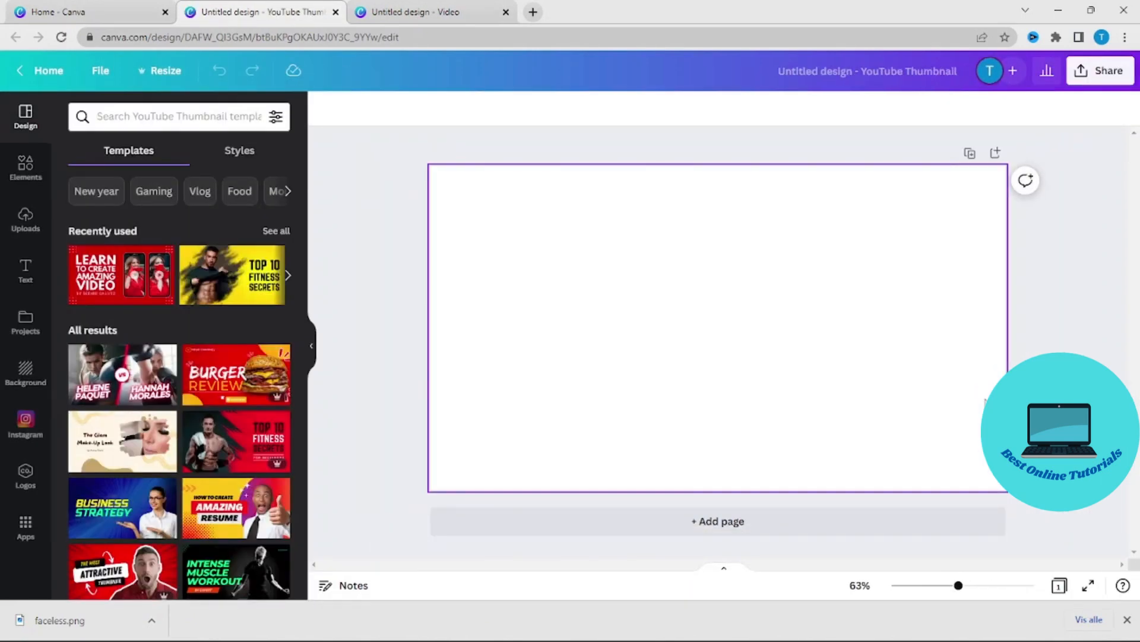
# - Look through the suggested YouTube thumbnail templates for a suitable design
pyautogui.scroll(-6, 157, 478)
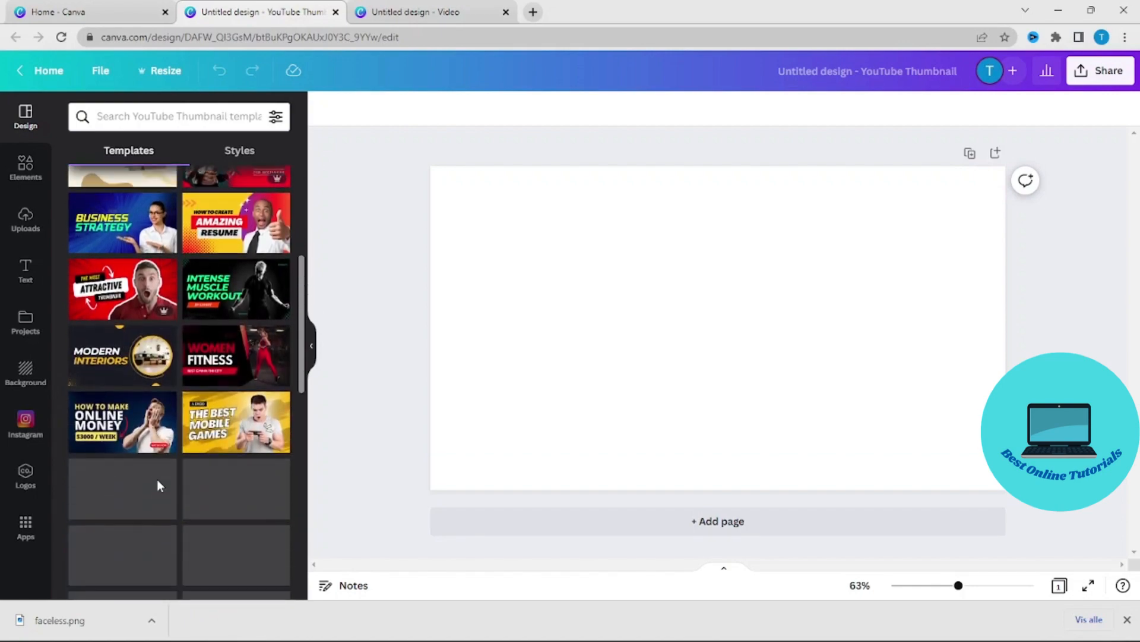
pyautogui.scroll(-8, 158, 486)
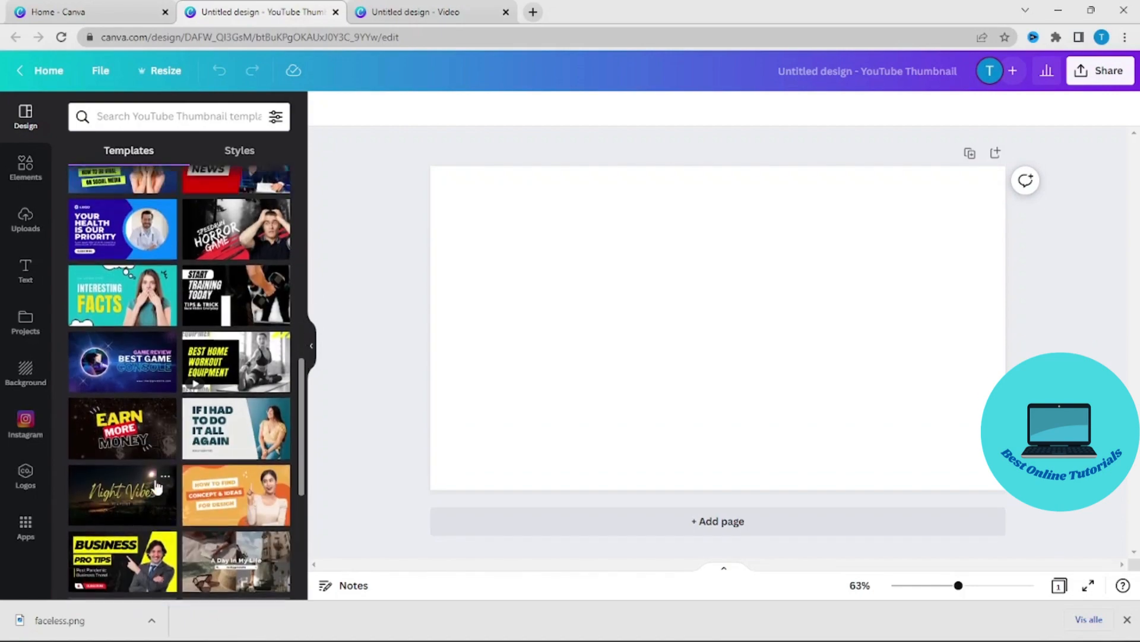
pyautogui.scroll(4, 156, 486)
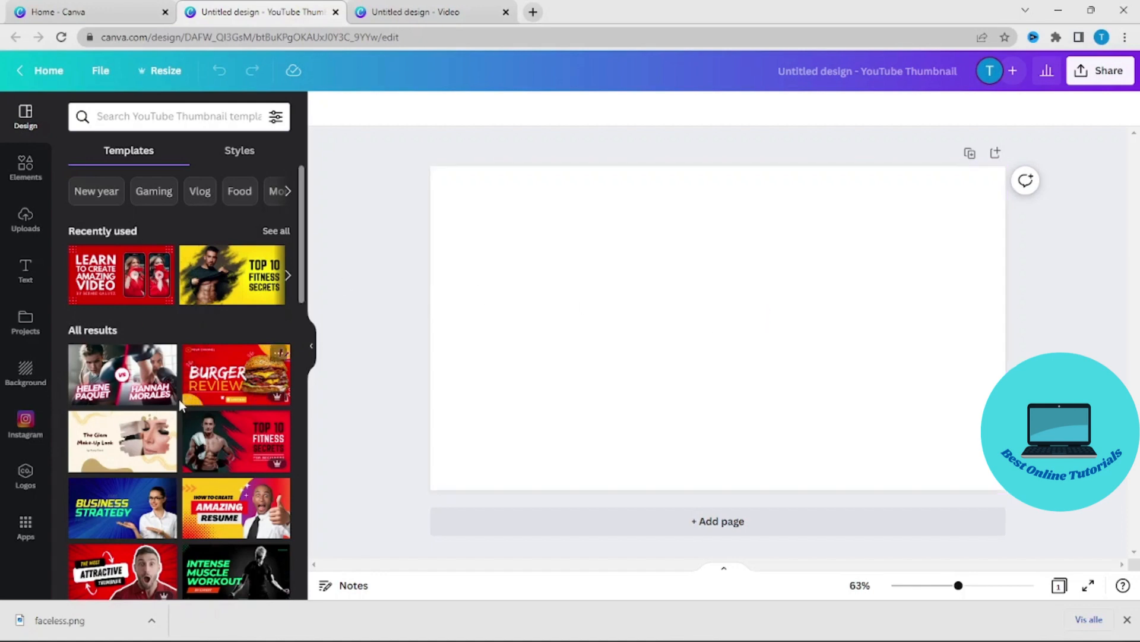
pyautogui.scroll(-5, 170, 415)
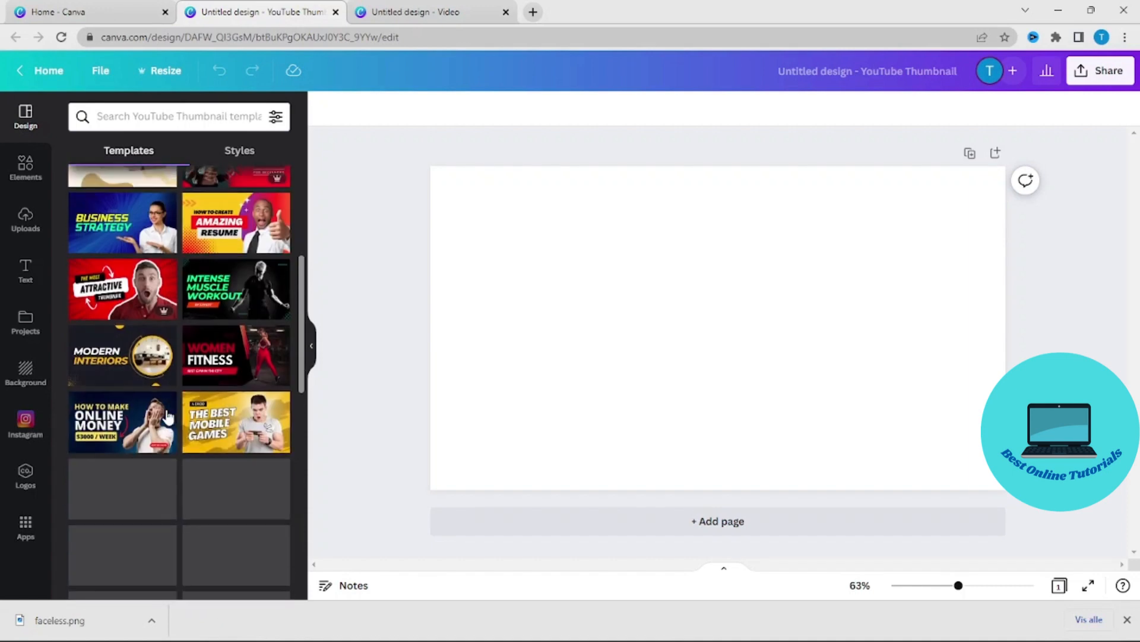
pyautogui.scroll(-4, 166, 419)
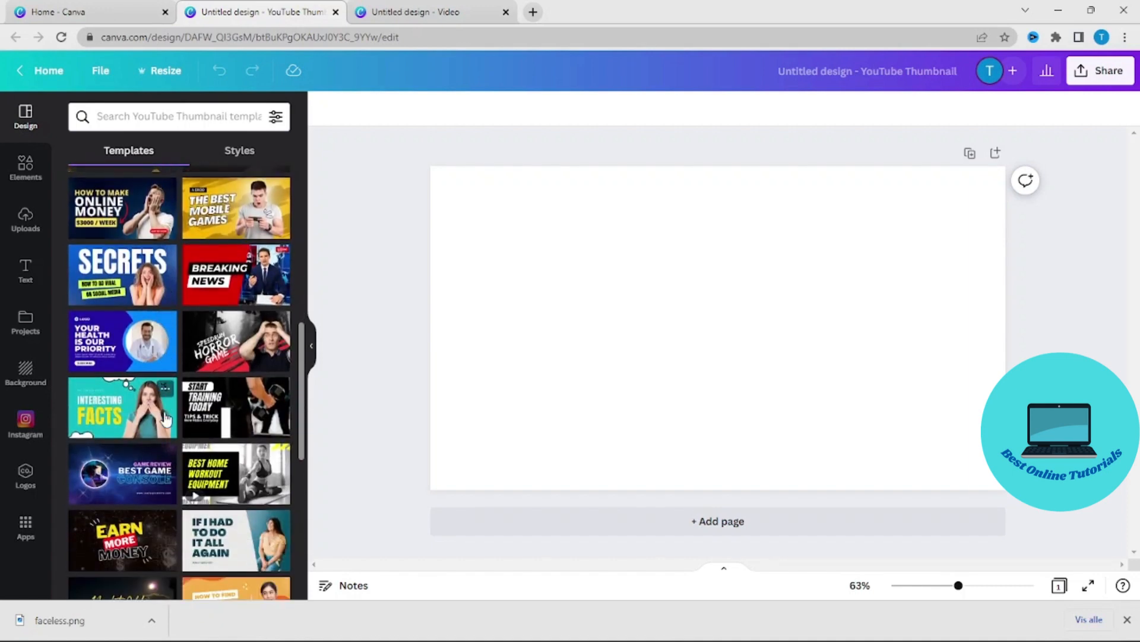
pyautogui.scroll(-4, 165, 419)
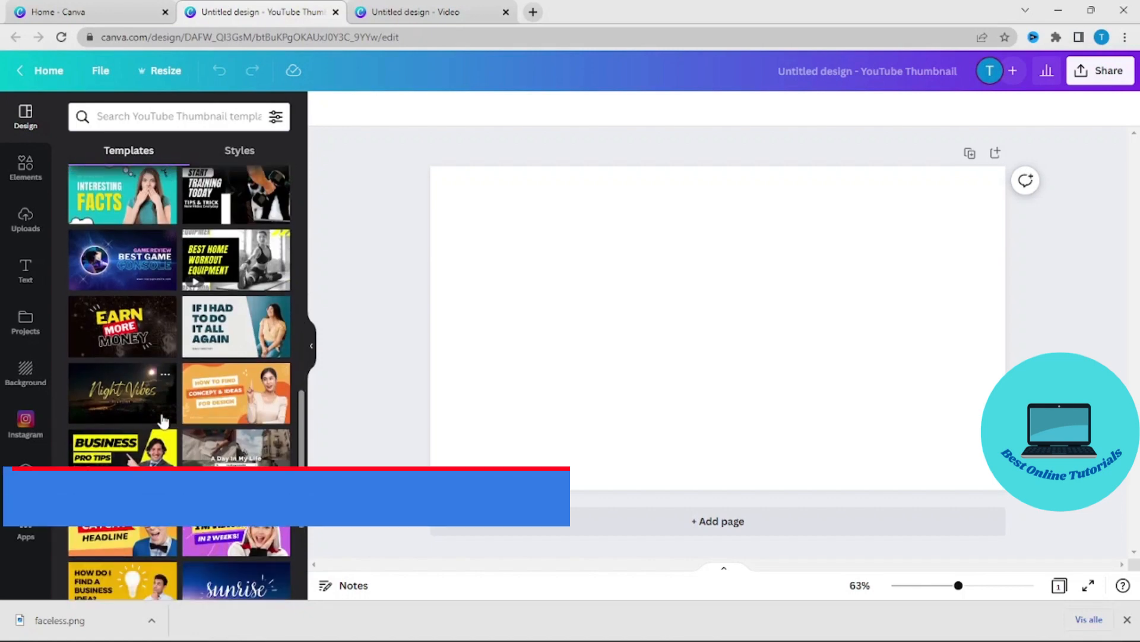
pyautogui.scroll(-6, 164, 421)
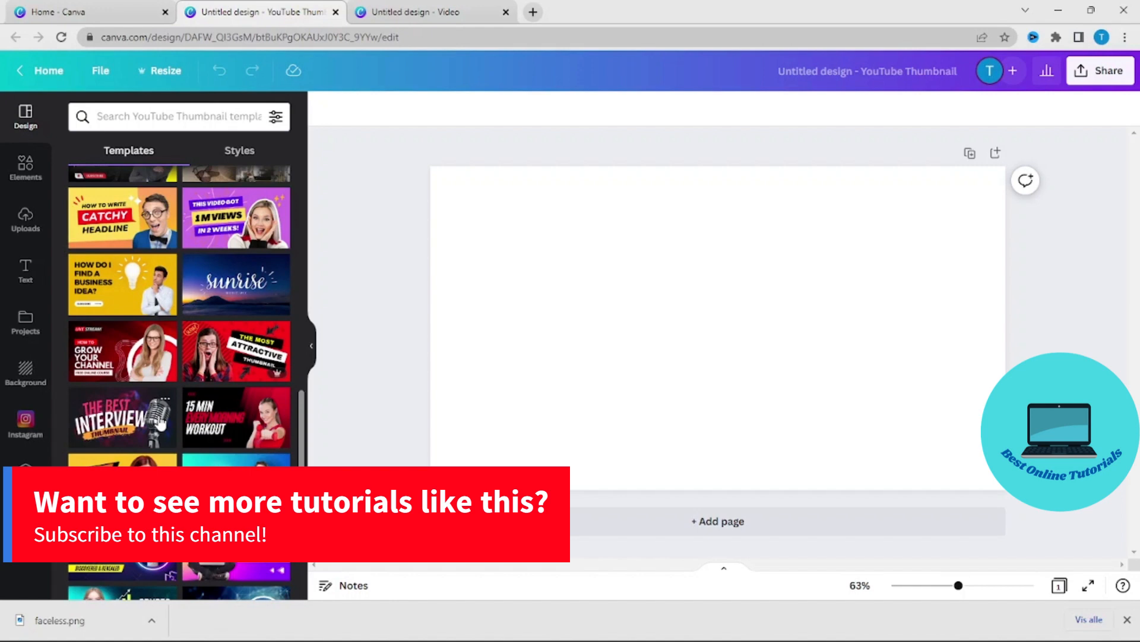
pyautogui.scroll(7, 161, 421)
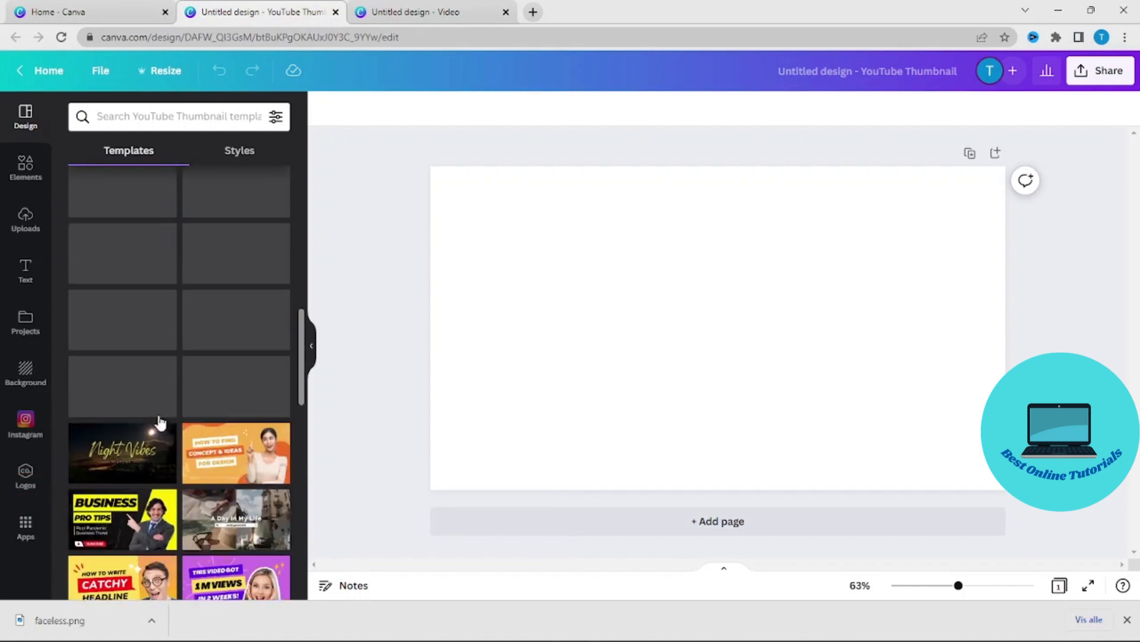
pyautogui.scroll(3, 159, 421)
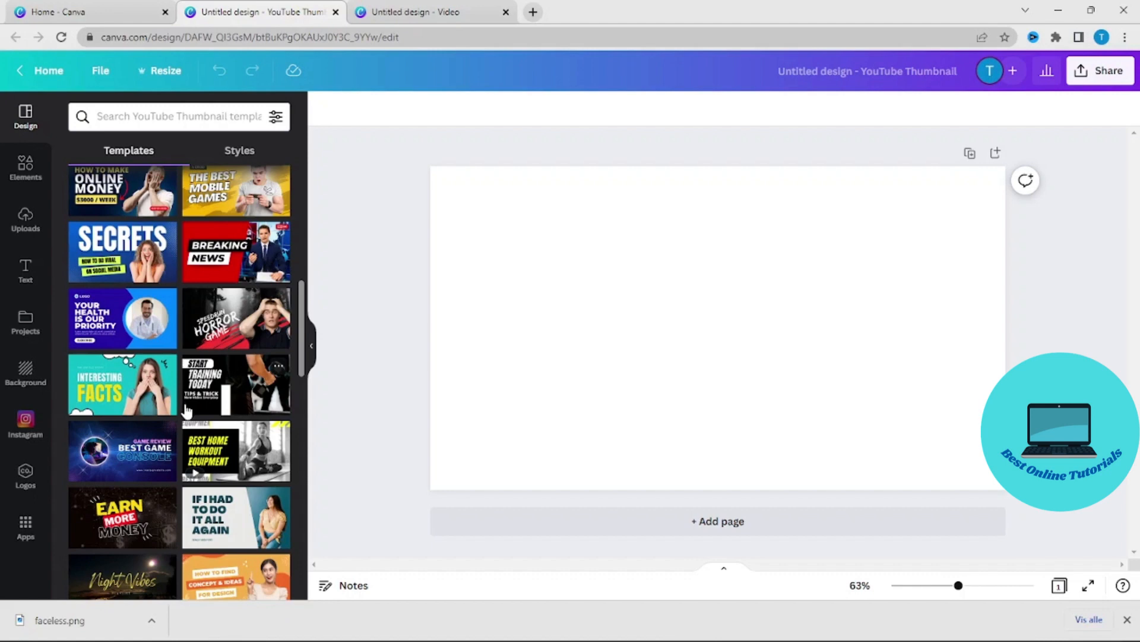
pyautogui.scroll(7, 186, 410)
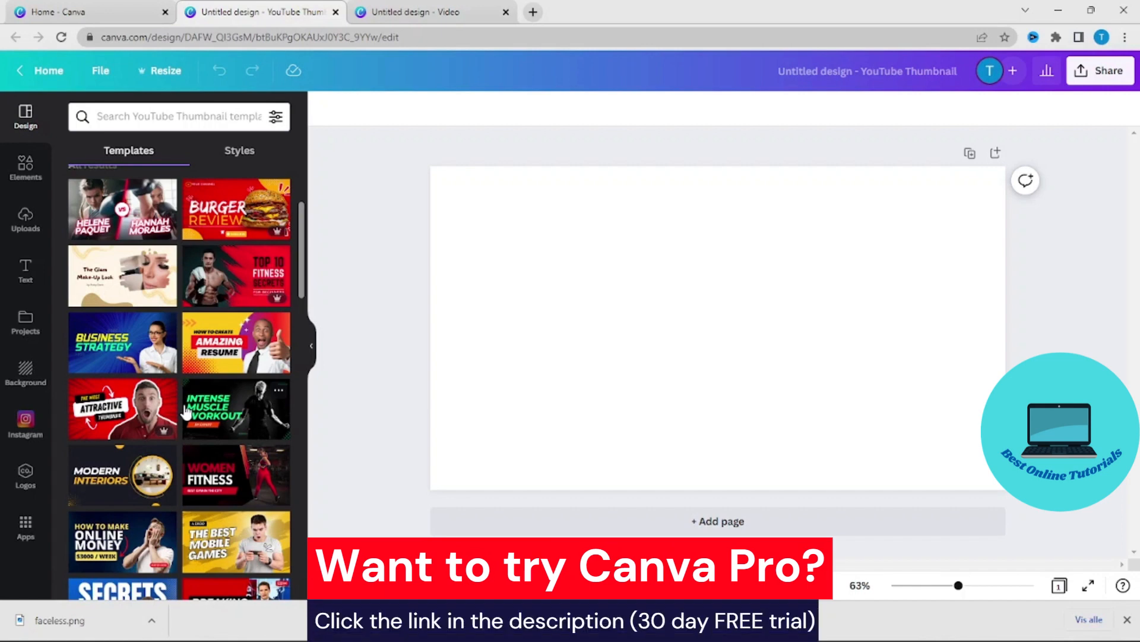
pyautogui.scroll(3, 185, 414)
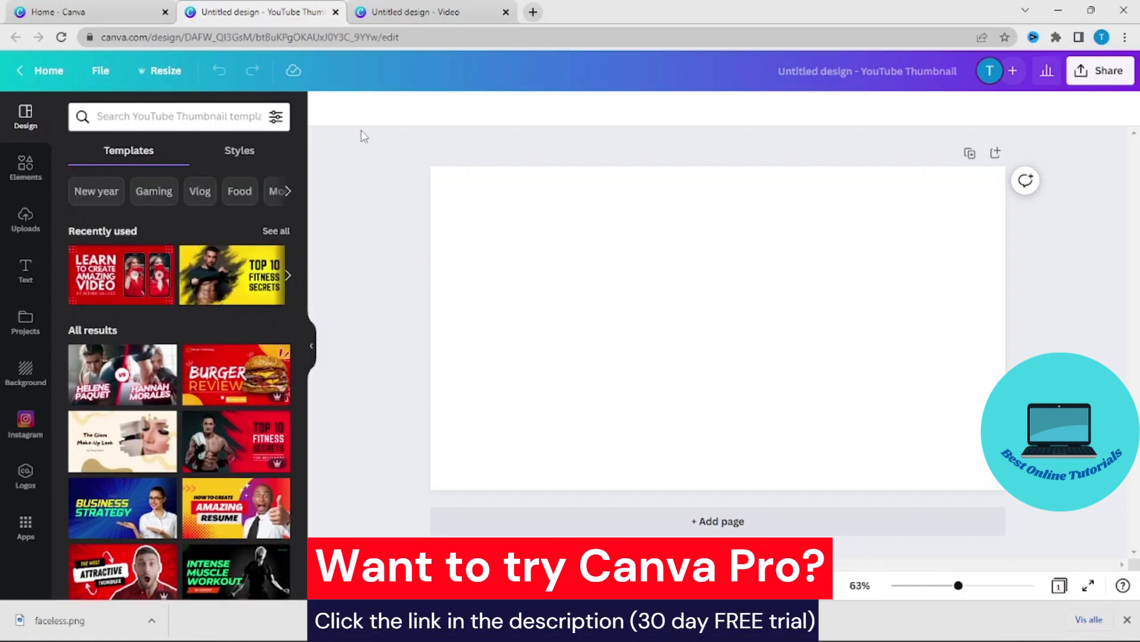
# - Search the templates for "app" and apply the yellow "5 Best Money Making Apps" design showing a hand holding a phone
pyautogui.click(176, 116)
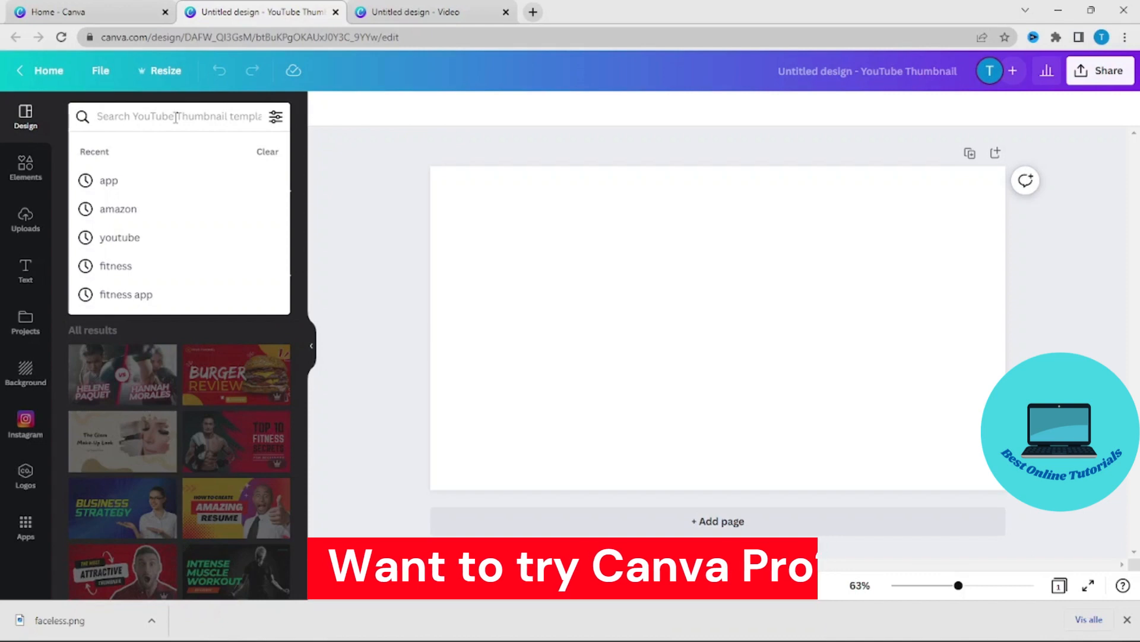
pyautogui.write('app')
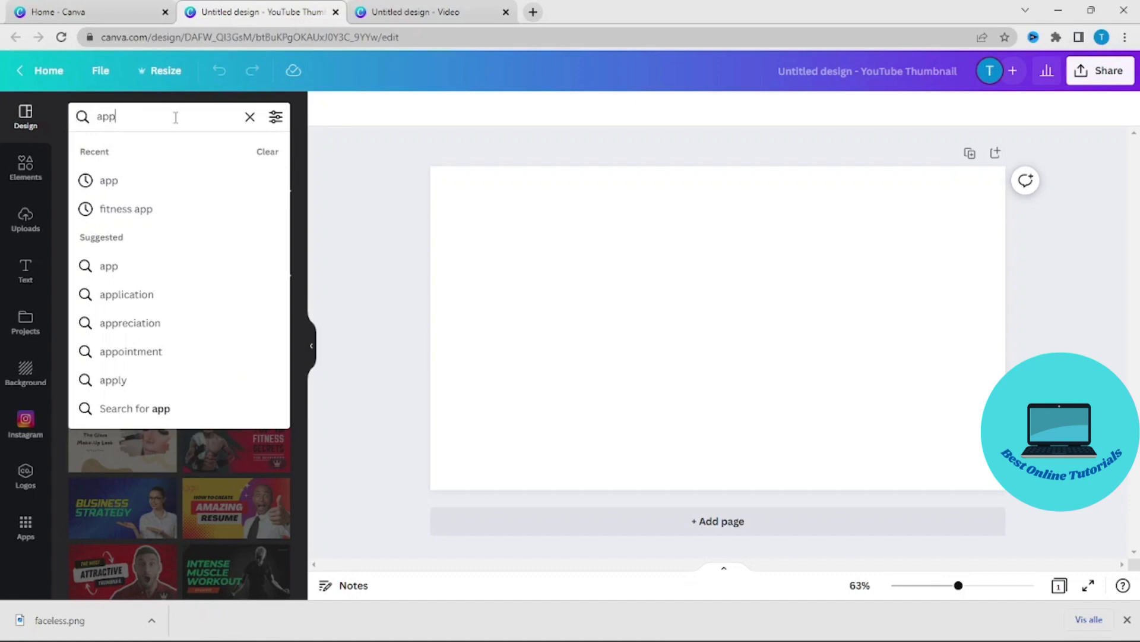
pyautogui.click(127, 181)
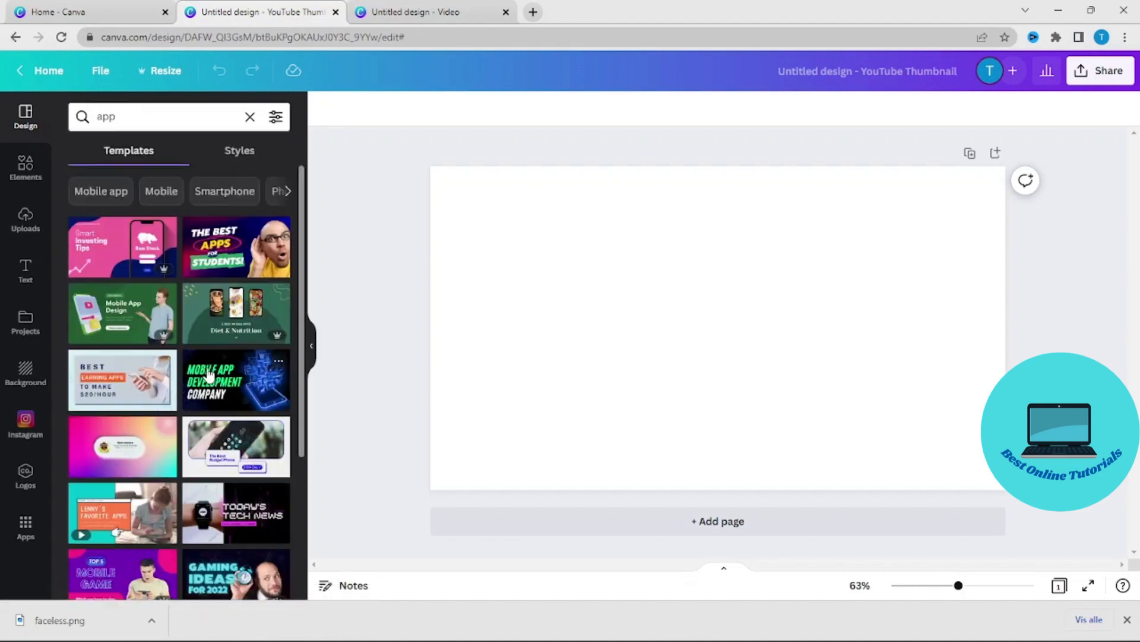
pyautogui.scroll(-5, 207, 373)
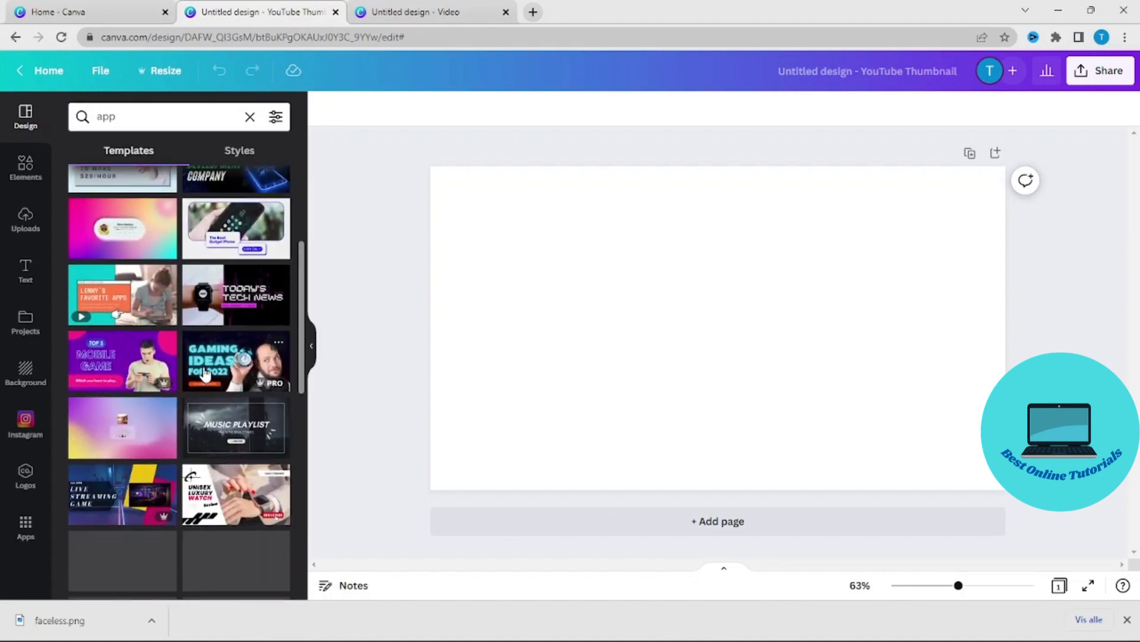
pyautogui.scroll(-5, 230, 377)
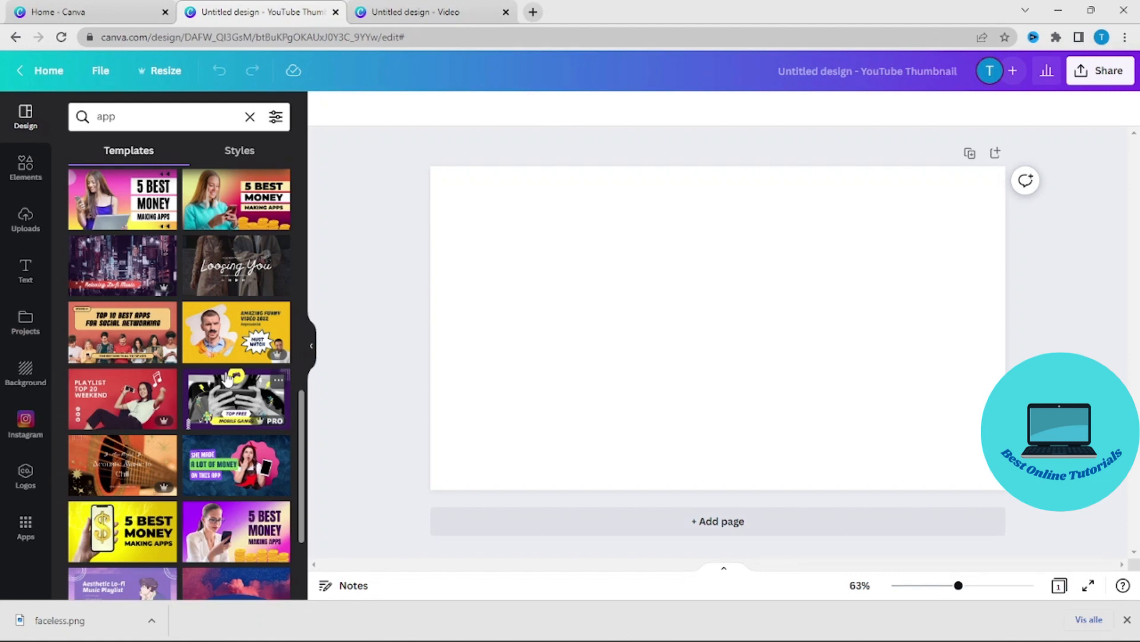
pyautogui.scroll(-1, 224, 381)
pyautogui.scroll(-2, 224, 381)
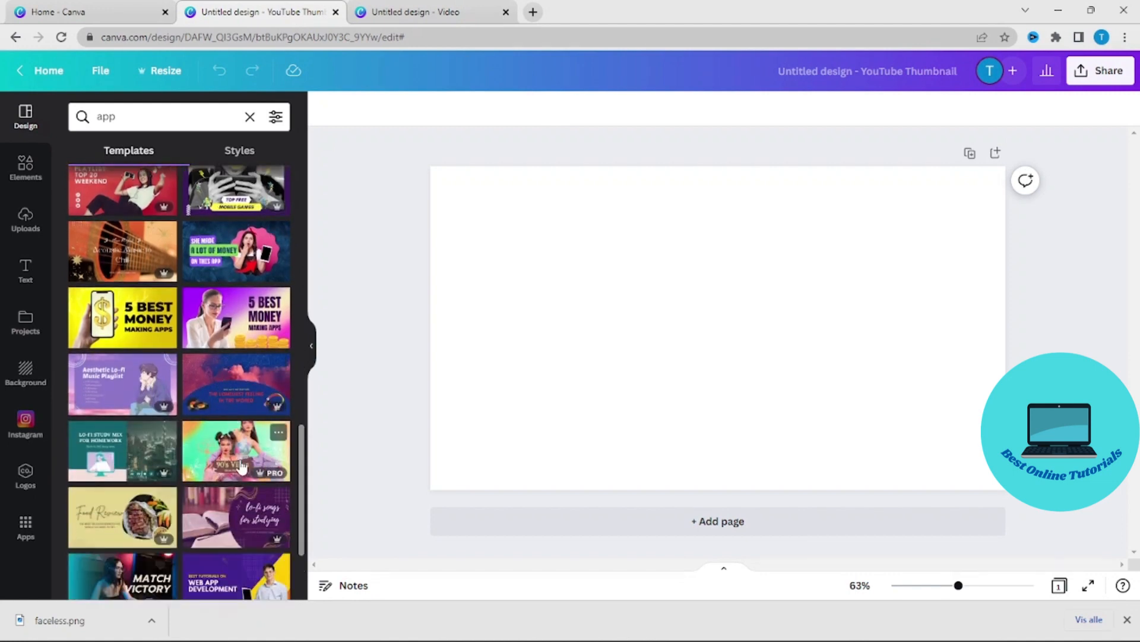
pyautogui.click(160, 297)
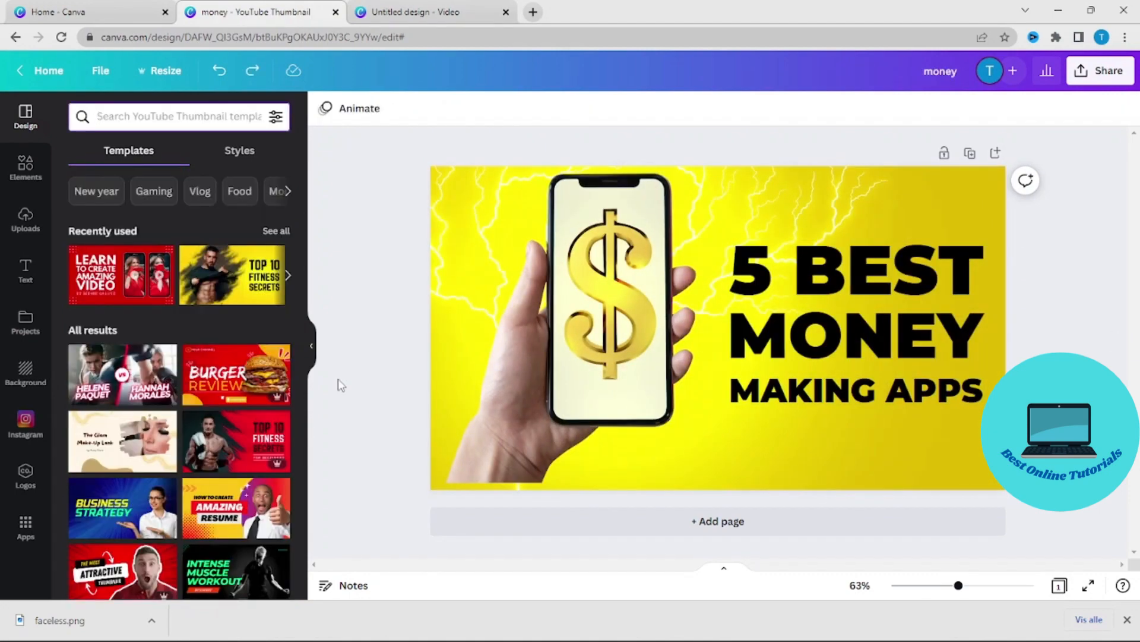
# - Delete the image of the hand holding the phone from the thumbnail
pyautogui.click(528, 350)
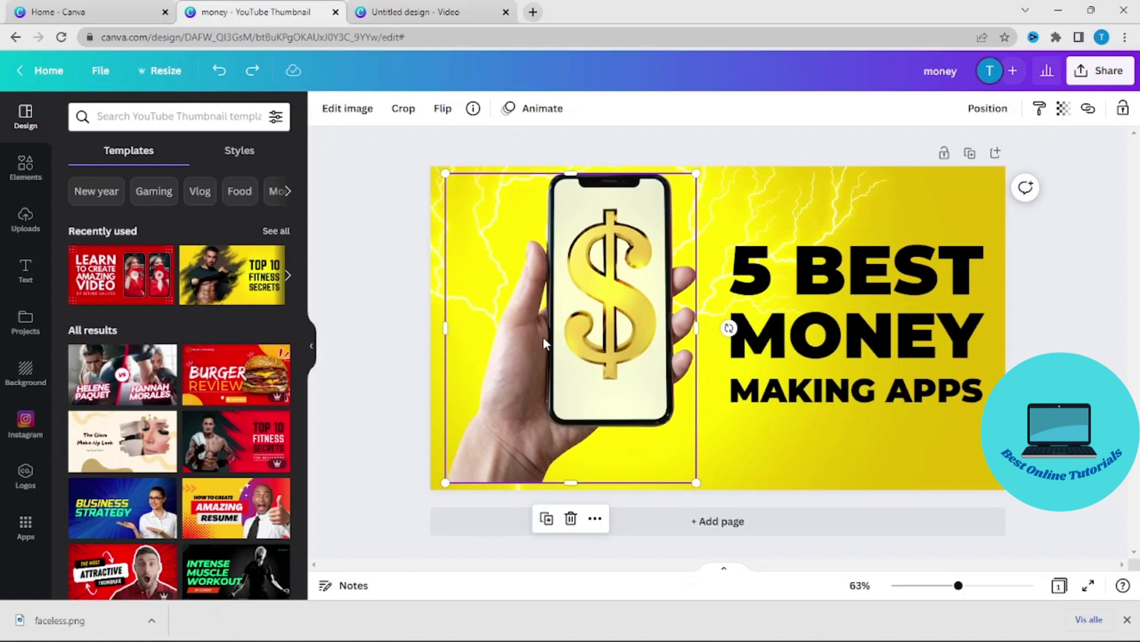
pyautogui.click(571, 518)
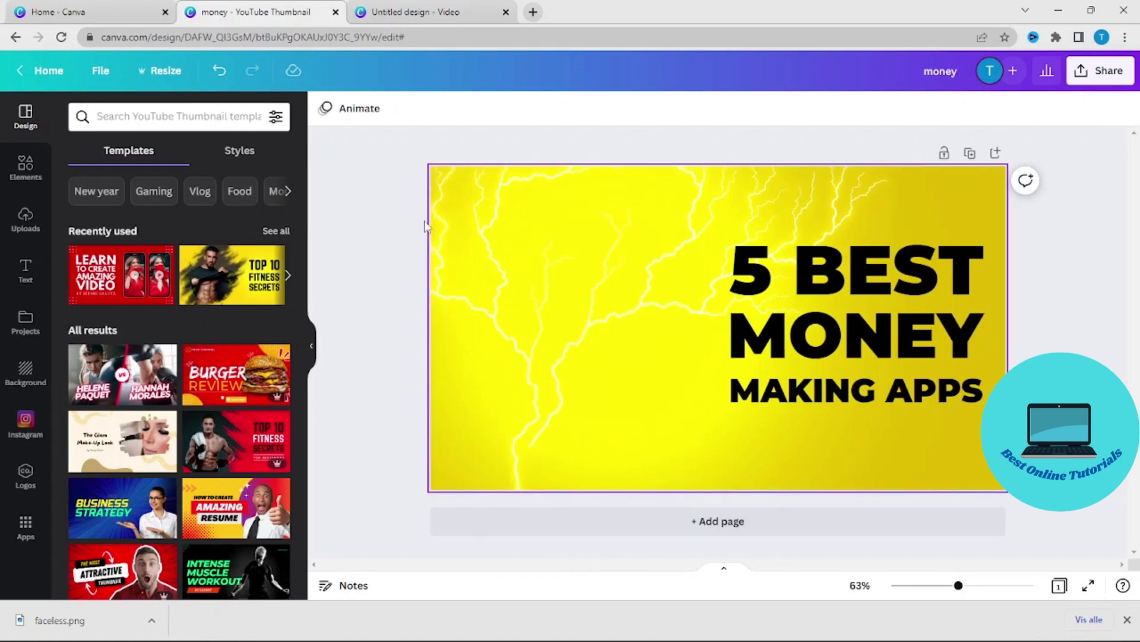
# - Search the elements library for "Iphone mockup"
pyautogui.click(26, 170)
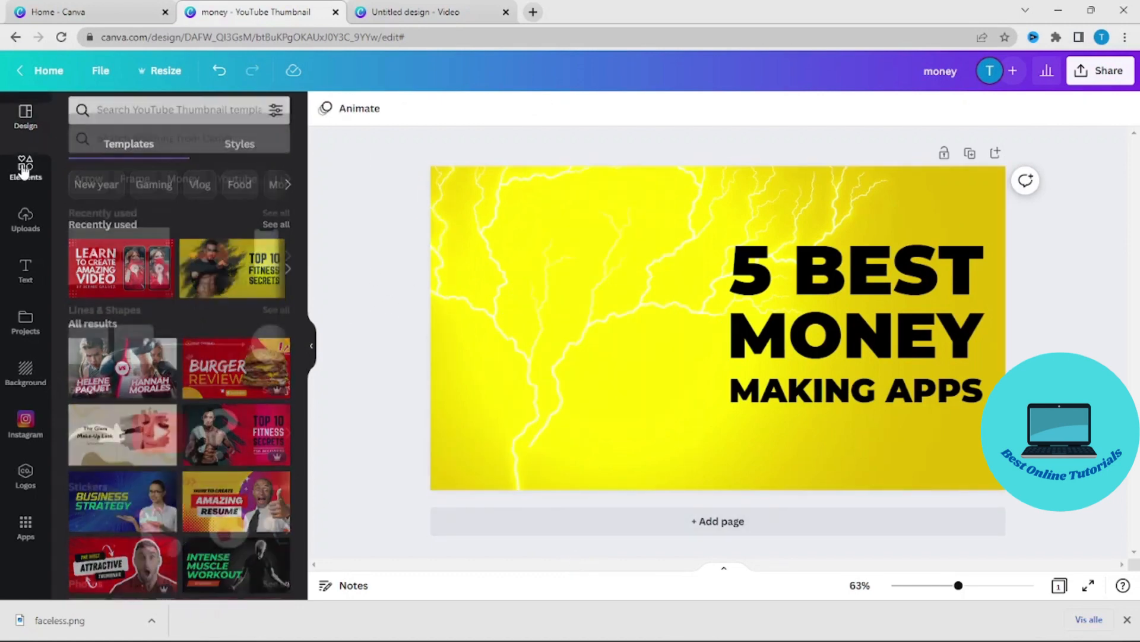
pyautogui.click(145, 117)
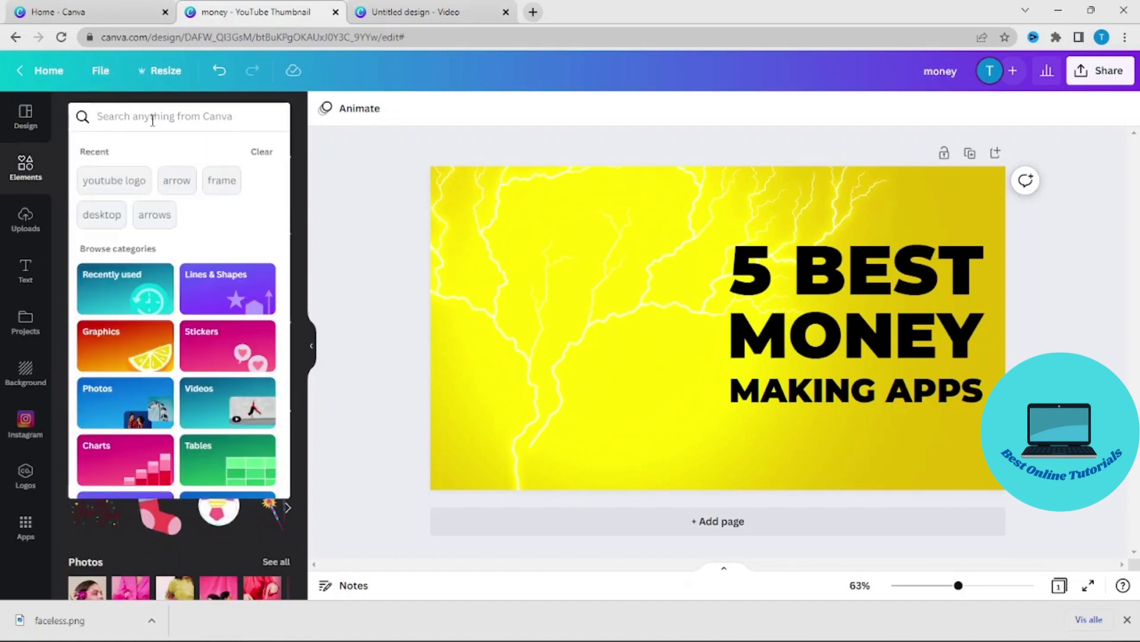
pyautogui.write('iphone')
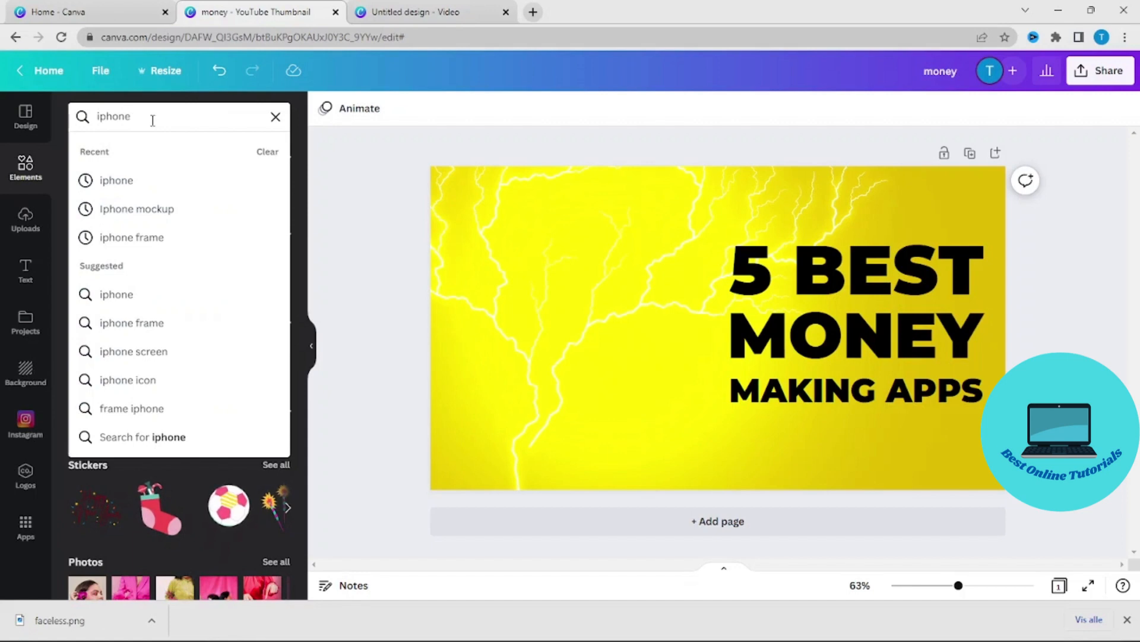
pyautogui.click(122, 208)
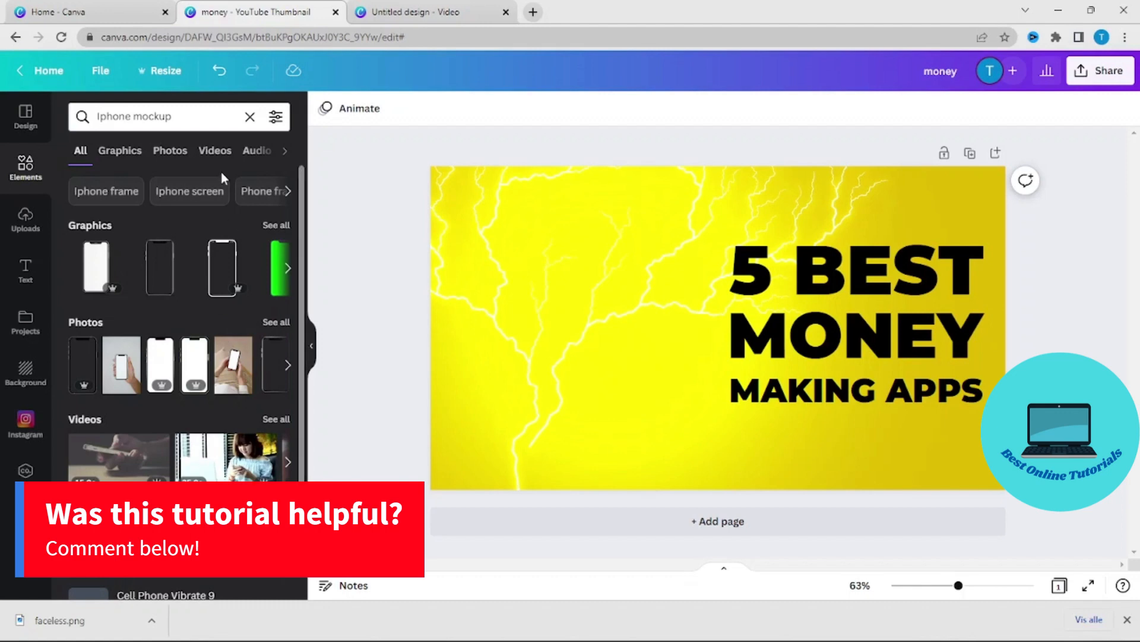
# - Look through the graphics results for a suitable phone mockup for the thumbnail
pyautogui.scroll(-3, 224, 287)
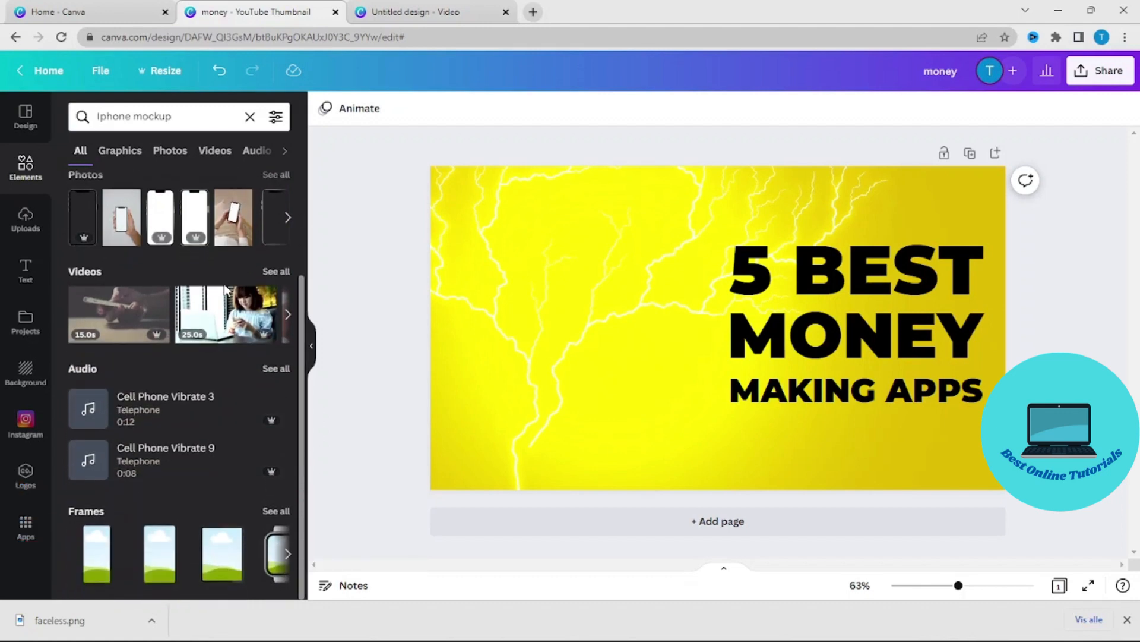
pyautogui.scroll(3, 225, 288)
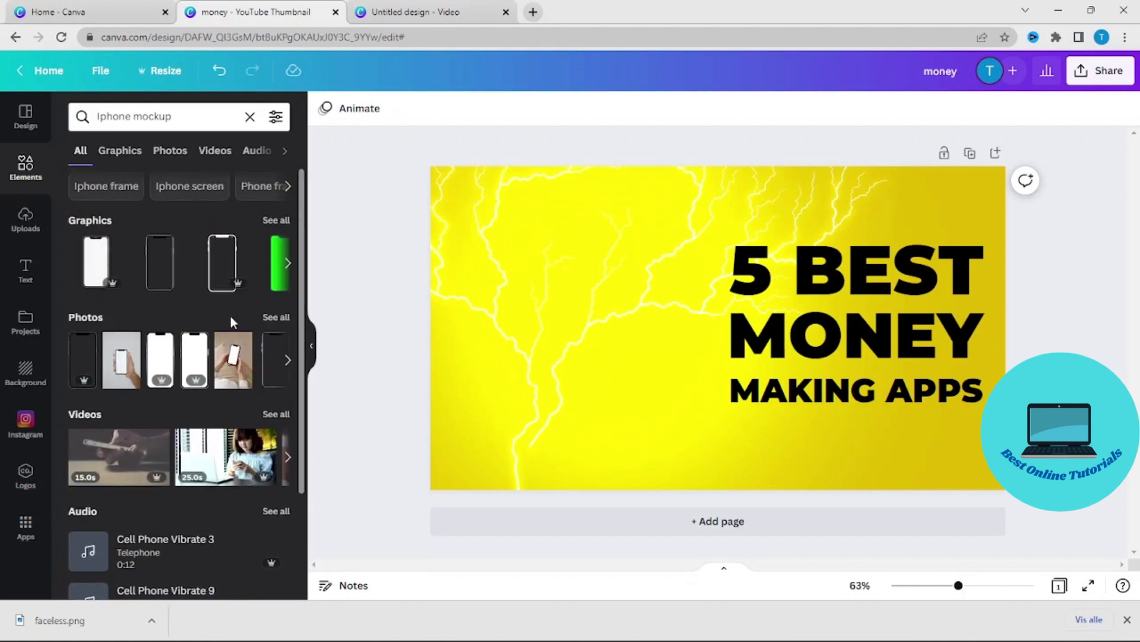
pyautogui.scroll(1, 199, 360)
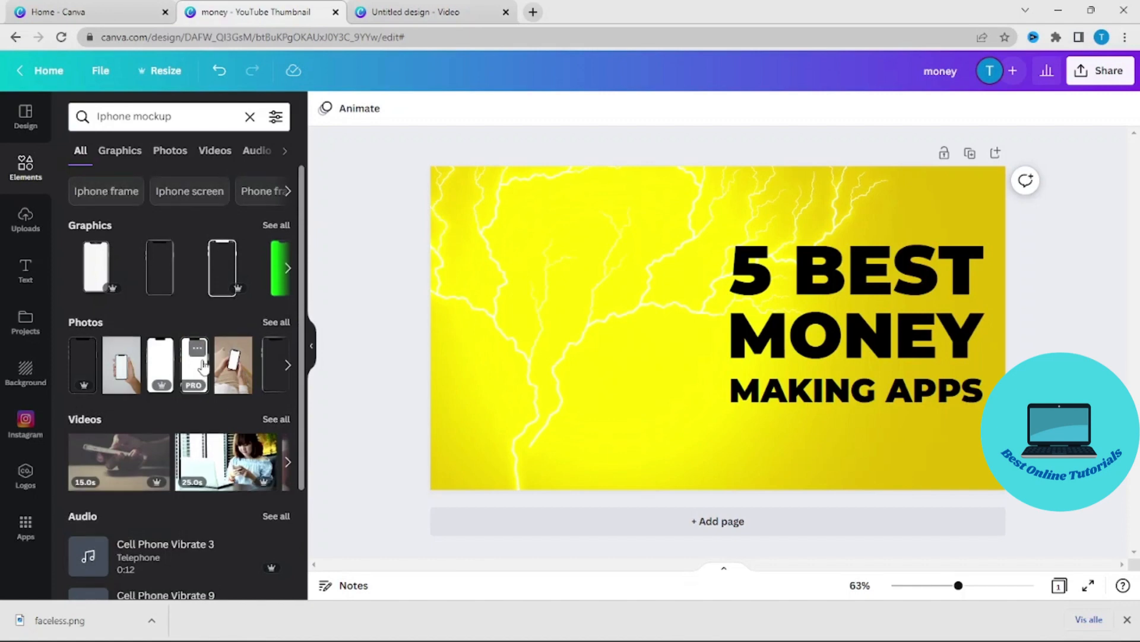
pyautogui.click(86, 229)
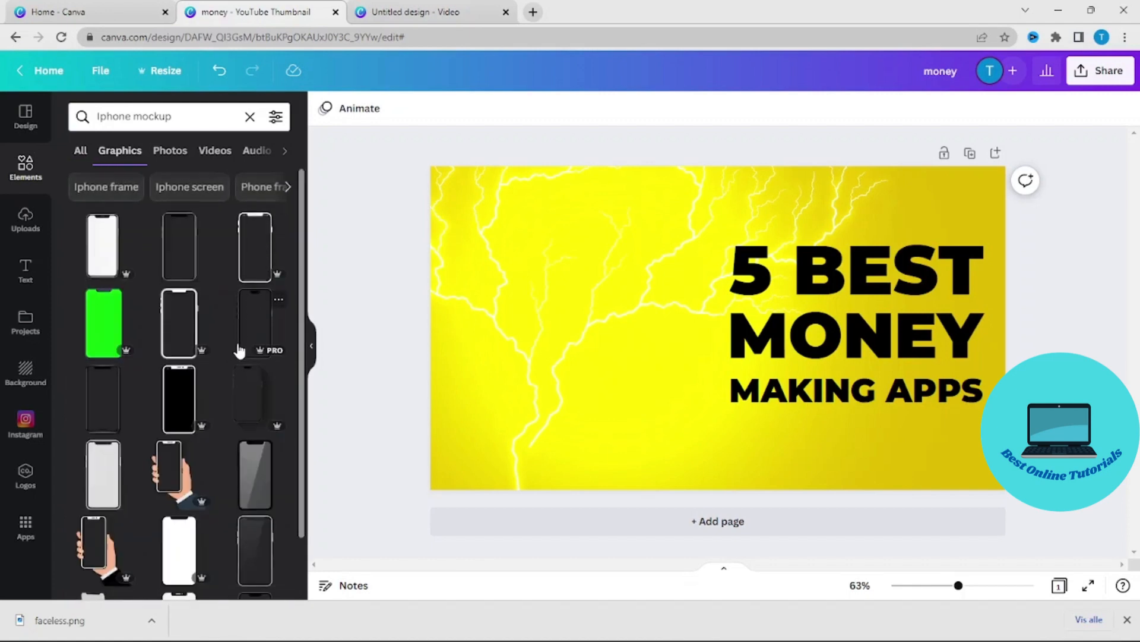
pyautogui.scroll(-3, 240, 351)
pyautogui.scroll(4, 226, 365)
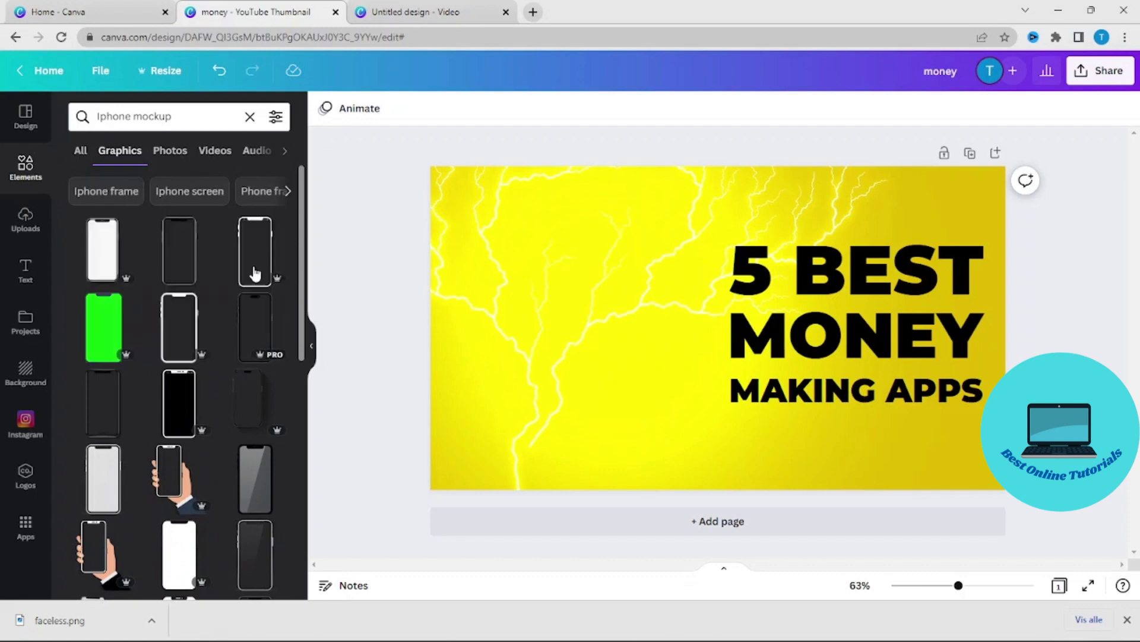
pyautogui.scroll(-5, 250, 419)
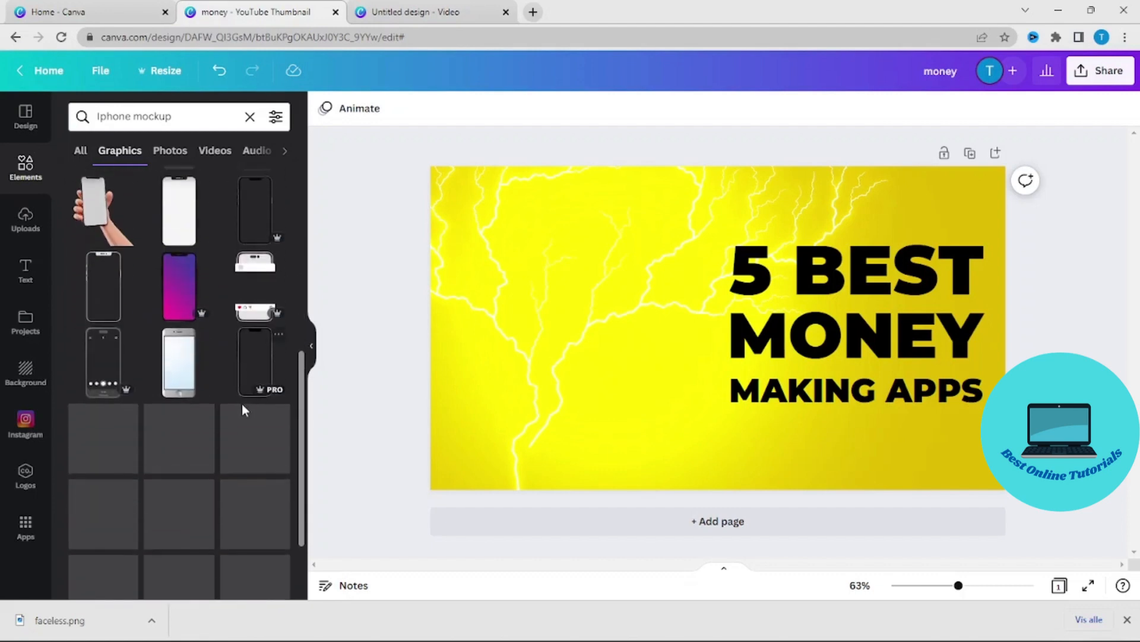
pyautogui.scroll(-2, 240, 416)
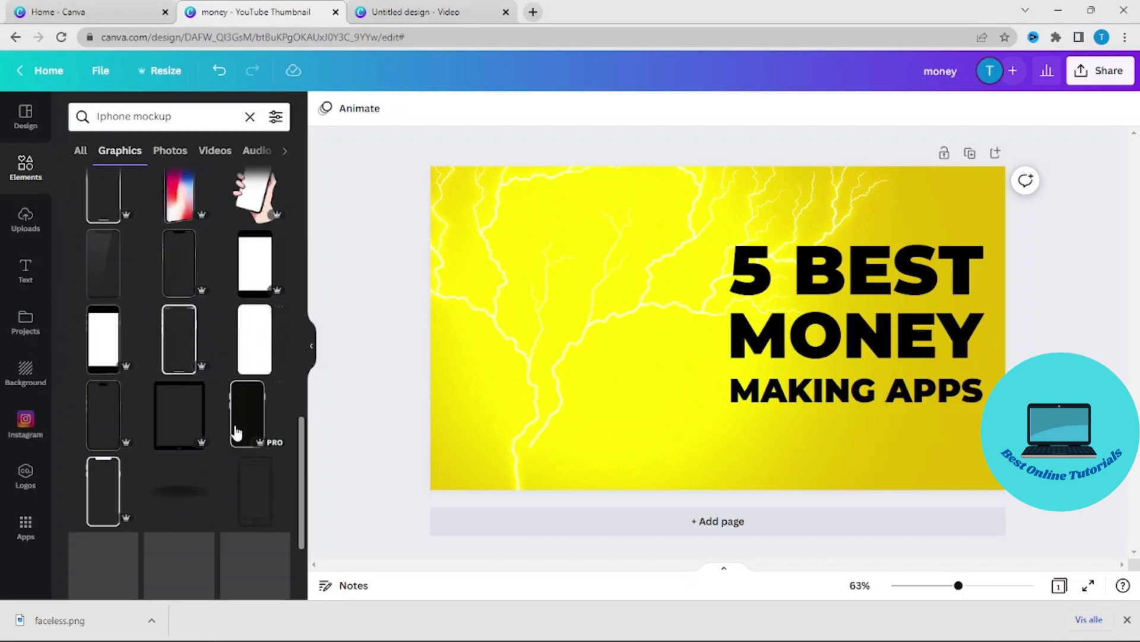
pyautogui.scroll(-3, 235, 437)
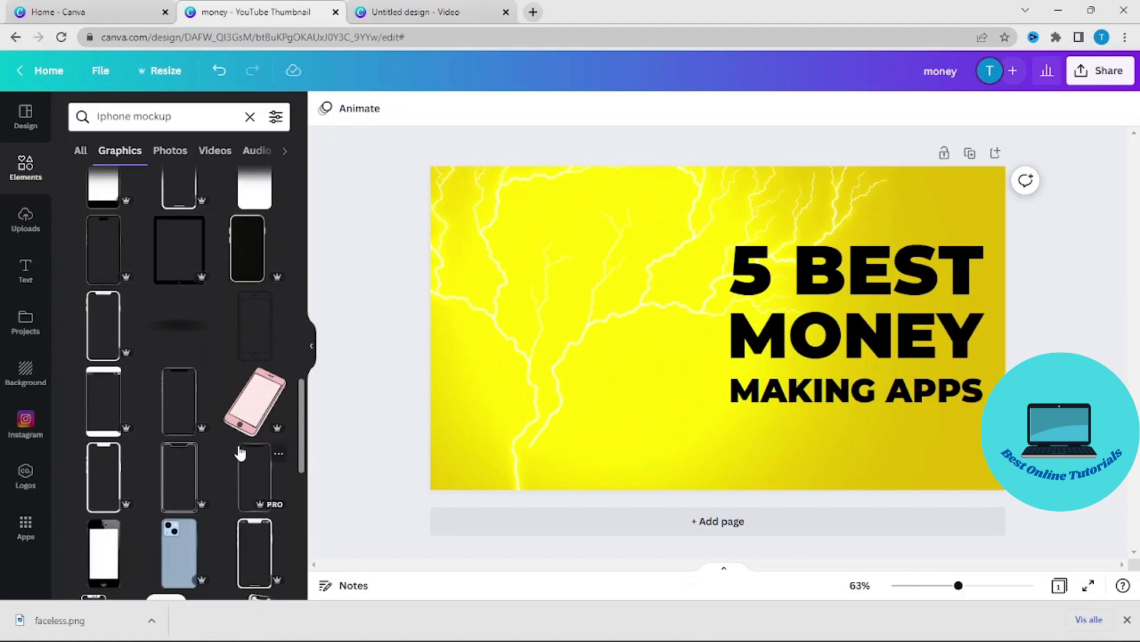
pyautogui.scroll(-3, 239, 448)
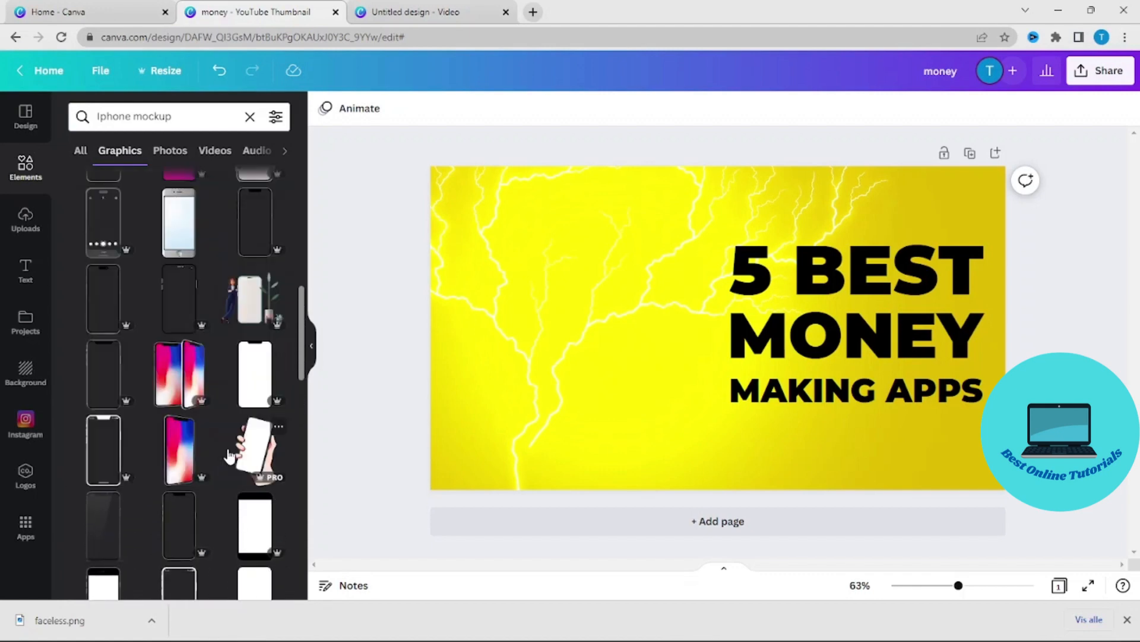
pyautogui.scroll(5, 238, 461)
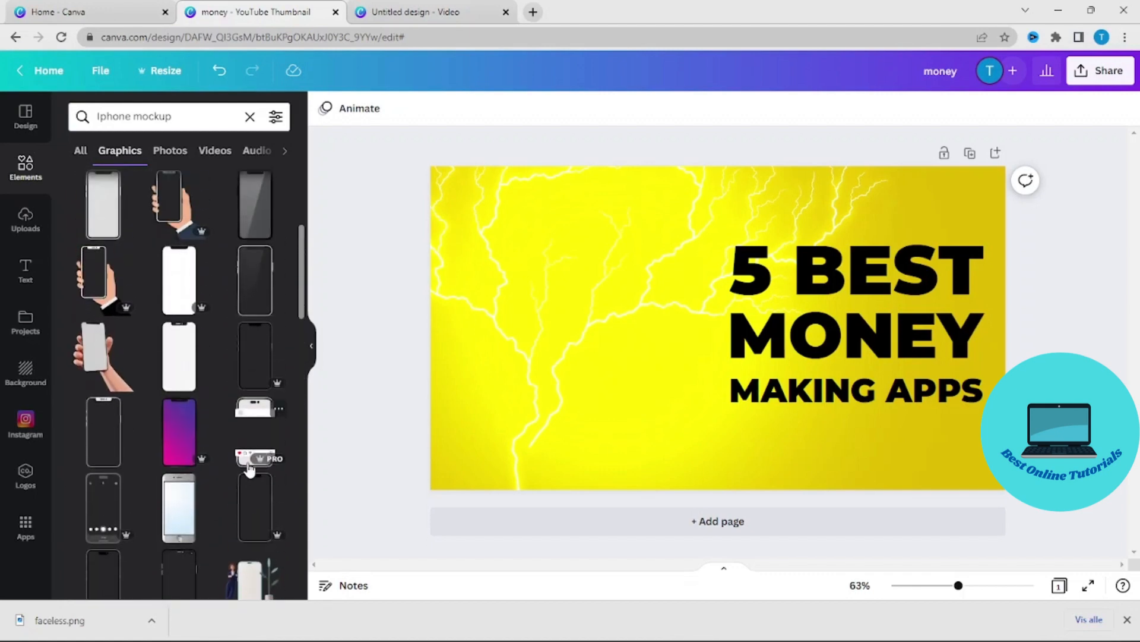
pyautogui.scroll(4, 203, 511)
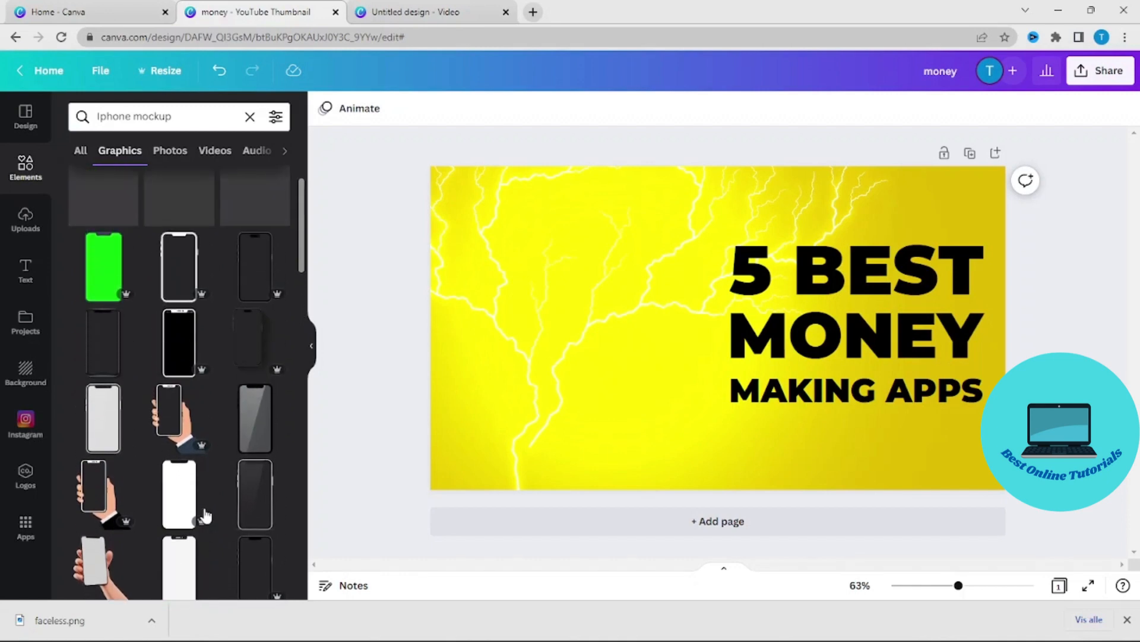
pyautogui.scroll(-2, 201, 511)
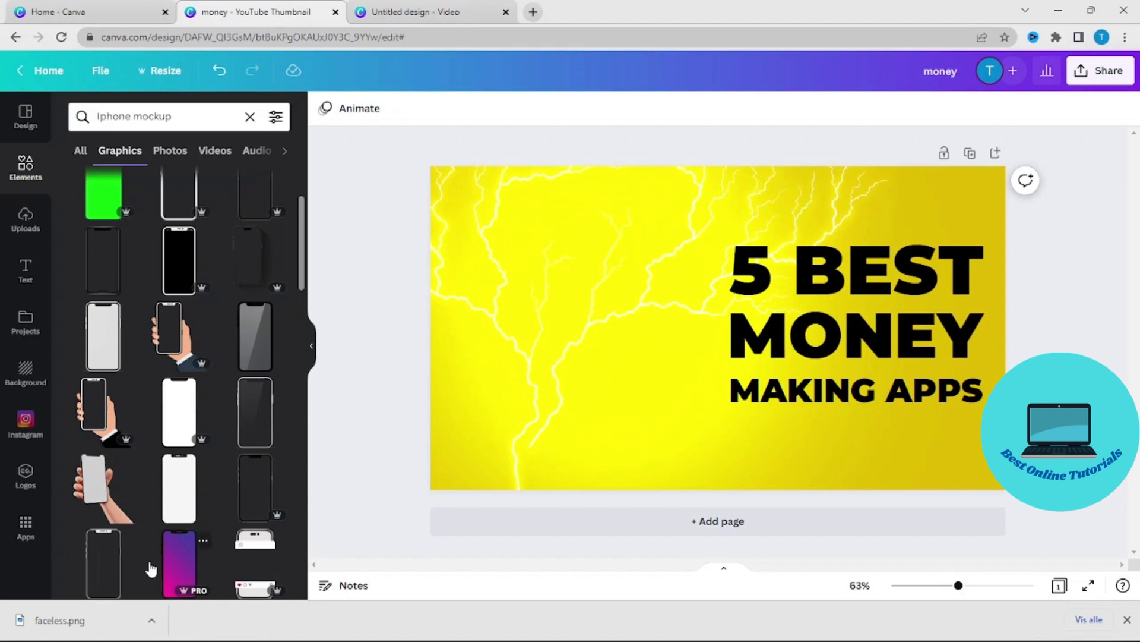
pyautogui.scroll(-1, 170, 543)
pyautogui.scroll(-2, 173, 535)
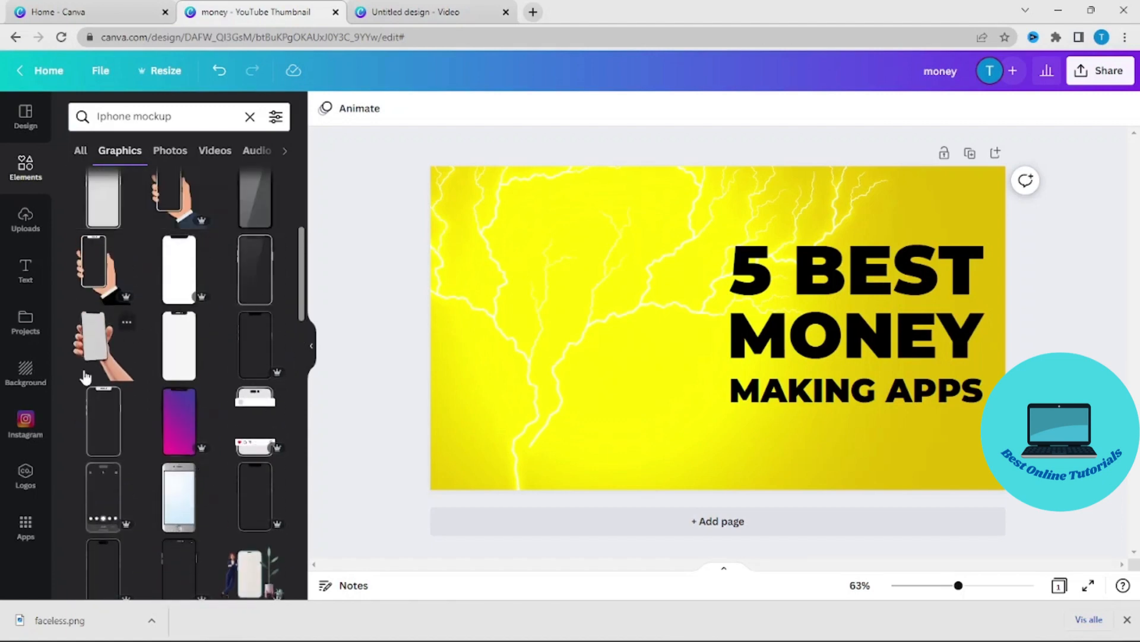
# - Add the graphic of a hand holding a blank grey phone and place it beside the title, against the page's lower edge
pyautogui.click(104, 355)
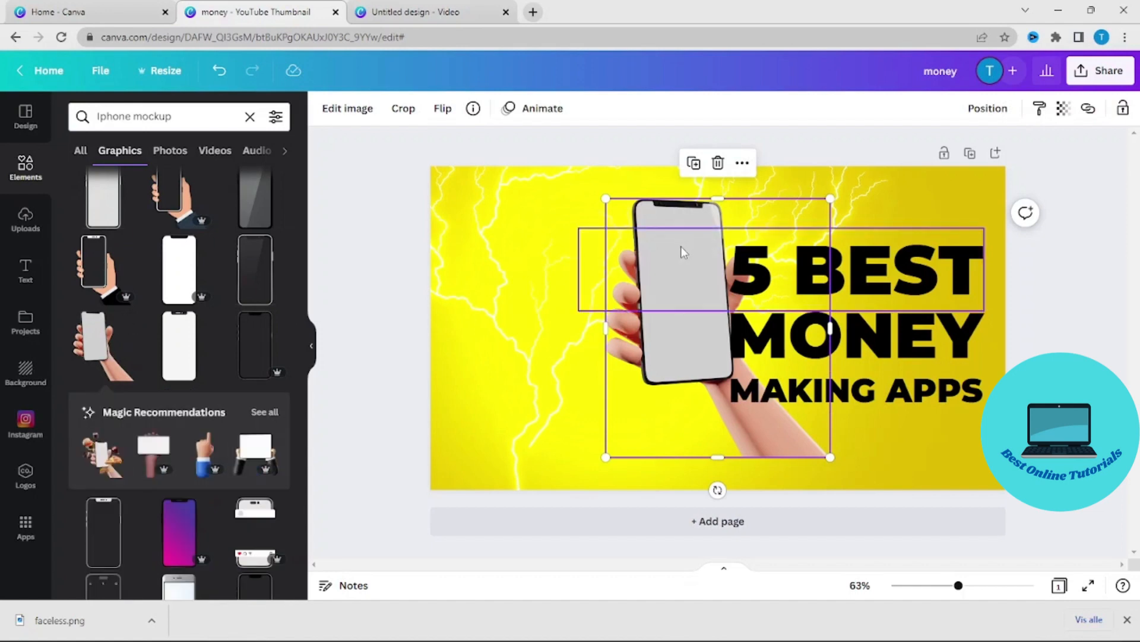
pyautogui.moveTo(756, 440); pyautogui.dragTo(633, 469)
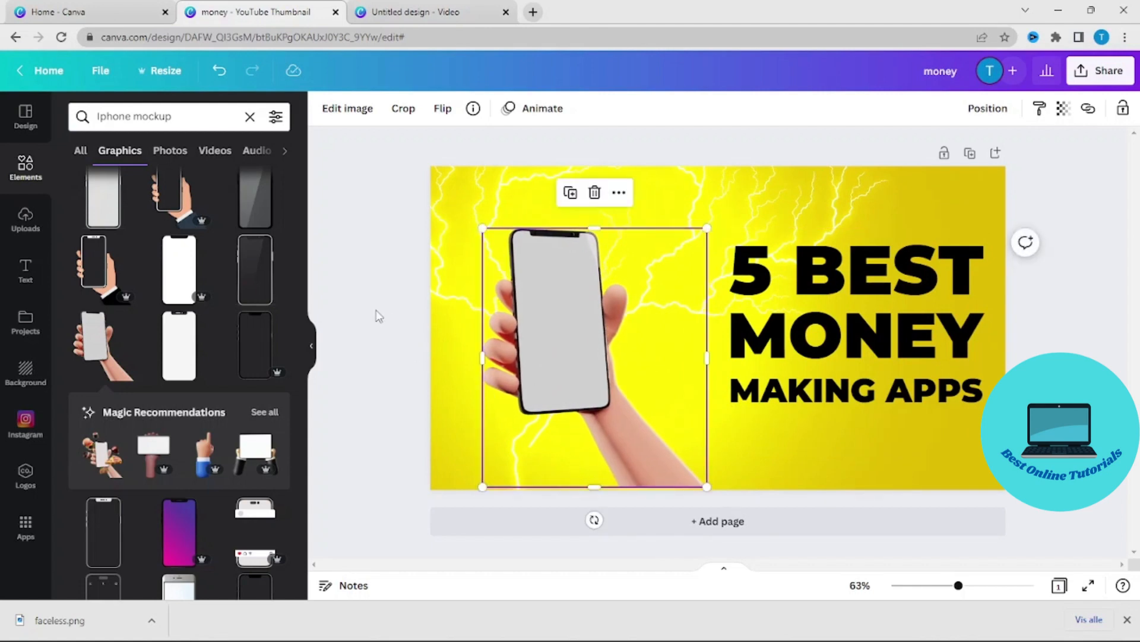
pyautogui.click(360, 333)
pyautogui.hotkey('ctrl', 'z')
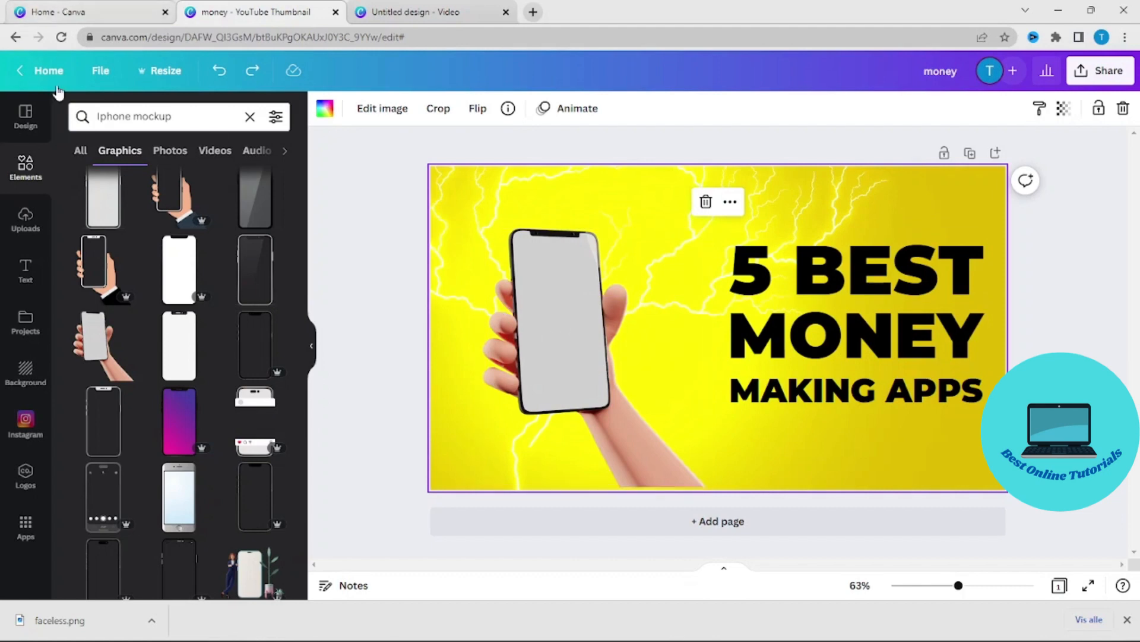
# - Search the elements library for "amazon logo" and place the blue and gold "a" logo over the phone
pyautogui.click(253, 122)
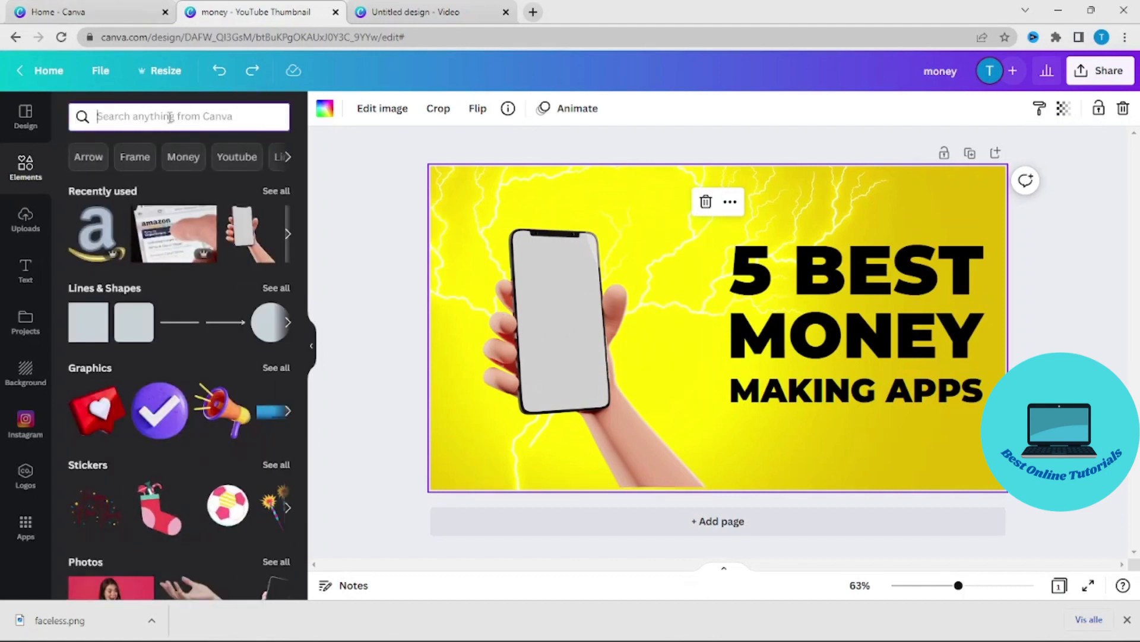
pyautogui.write('amazon')
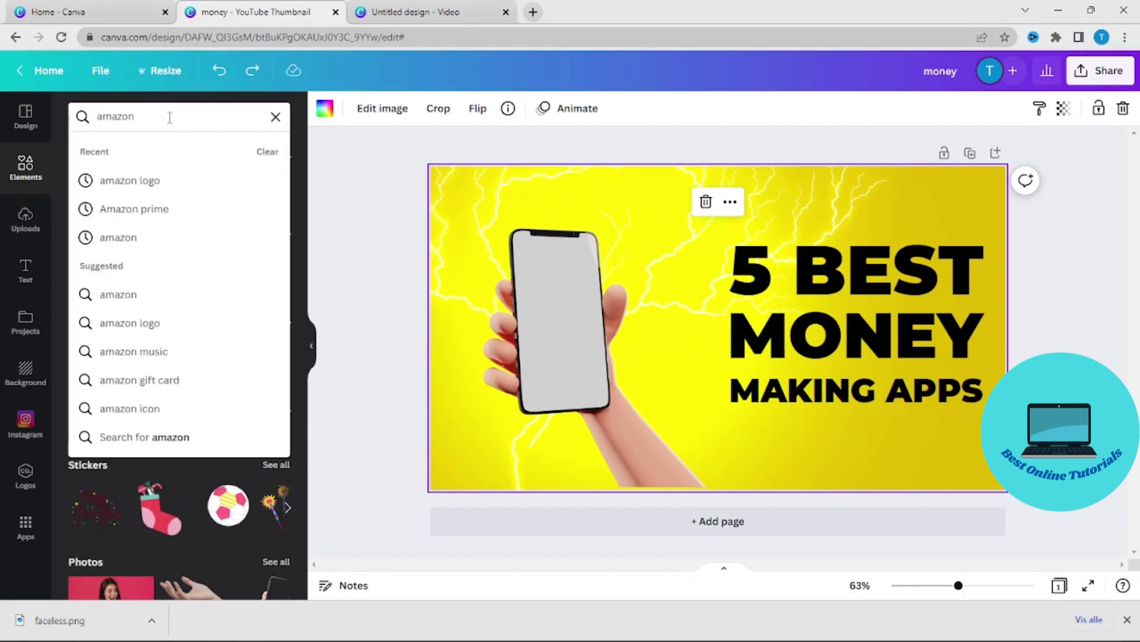
pyautogui.click(144, 180)
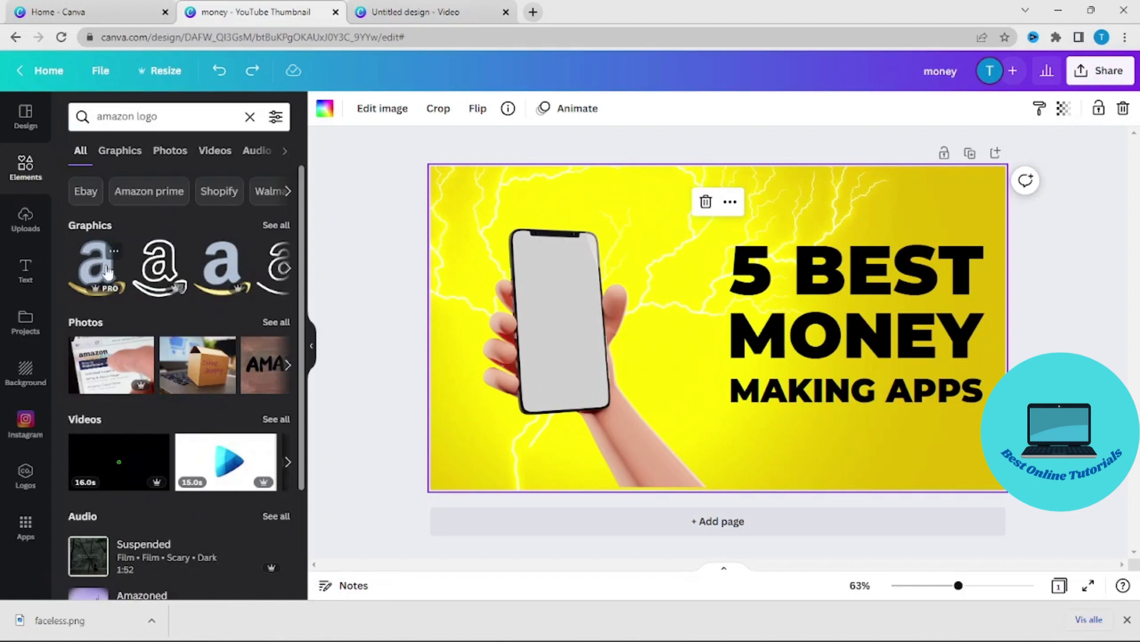
pyautogui.moveTo(94, 266); pyautogui.dragTo(598, 336)
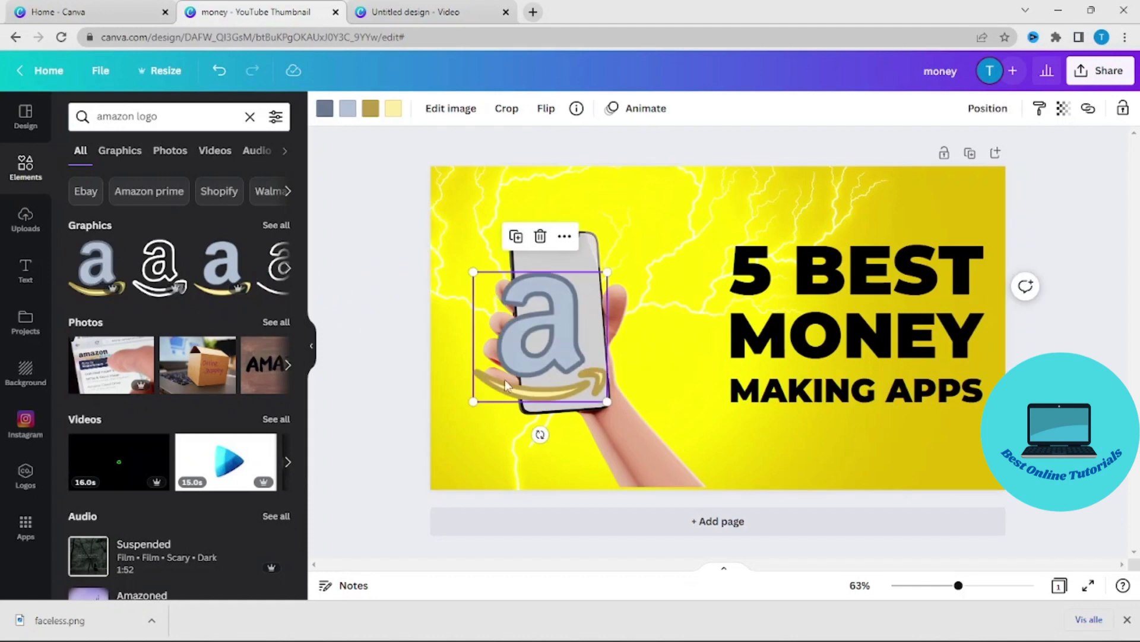
# - Shrink the Amazon logo to fit the phone screen, centre it there and tilt it slightly to match the phone
pyautogui.moveTo(475, 400); pyautogui.dragTo(553, 345)
pyautogui.click(576, 306)
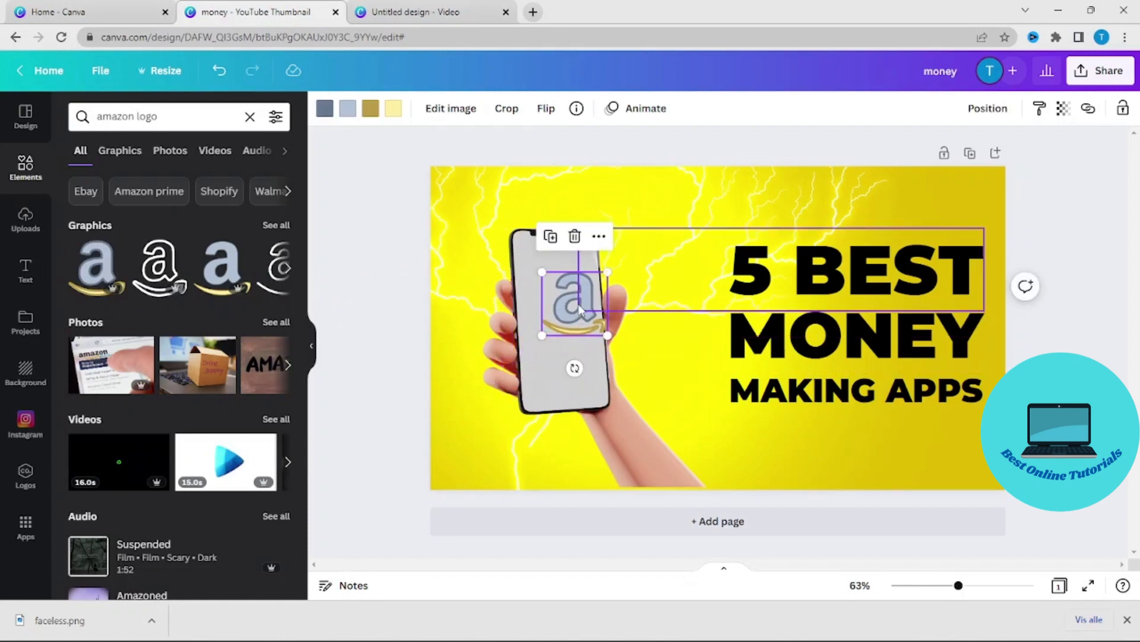
pyautogui.click(556, 326)
pyautogui.moveTo(556, 325); pyautogui.dragTo(549, 329)
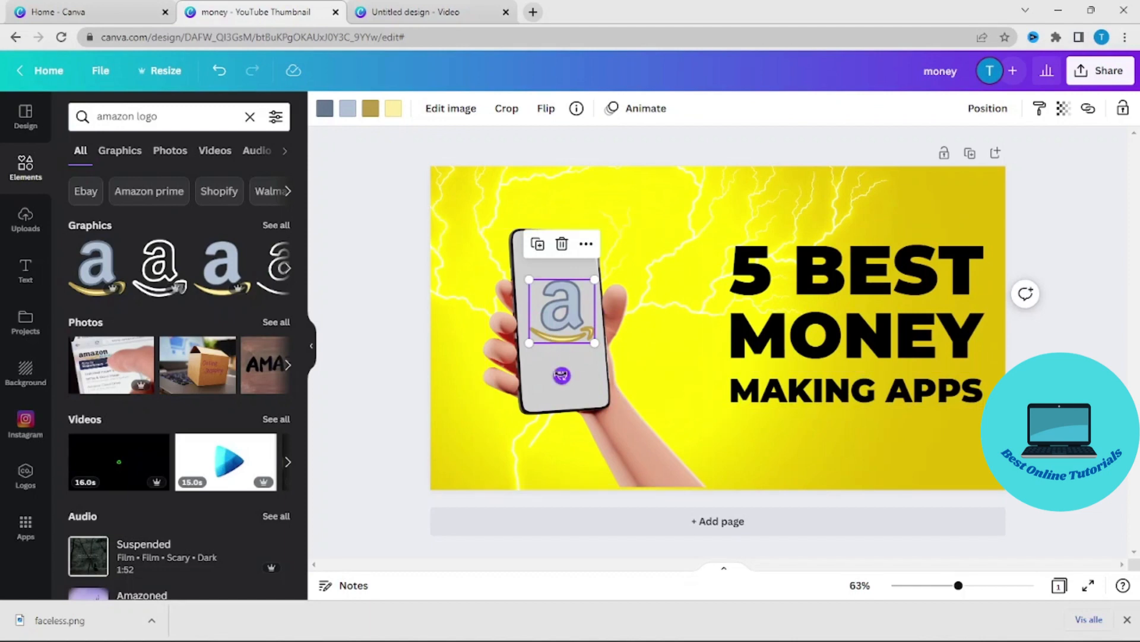
pyautogui.moveTo(562, 375); pyautogui.dragTo(563, 371)
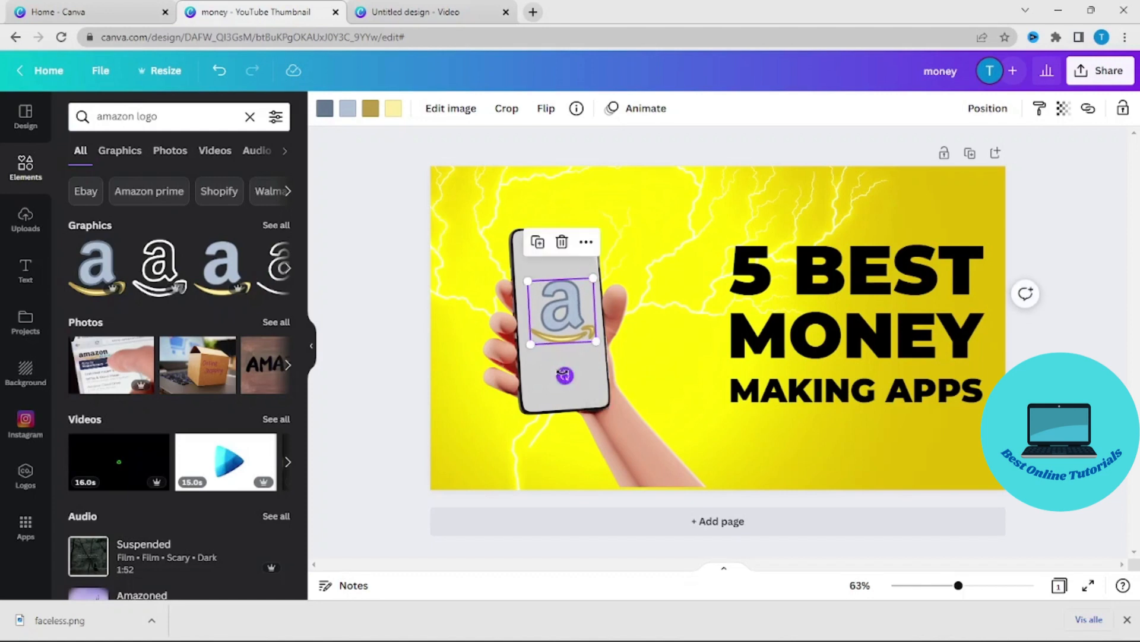
pyautogui.click(688, 146)
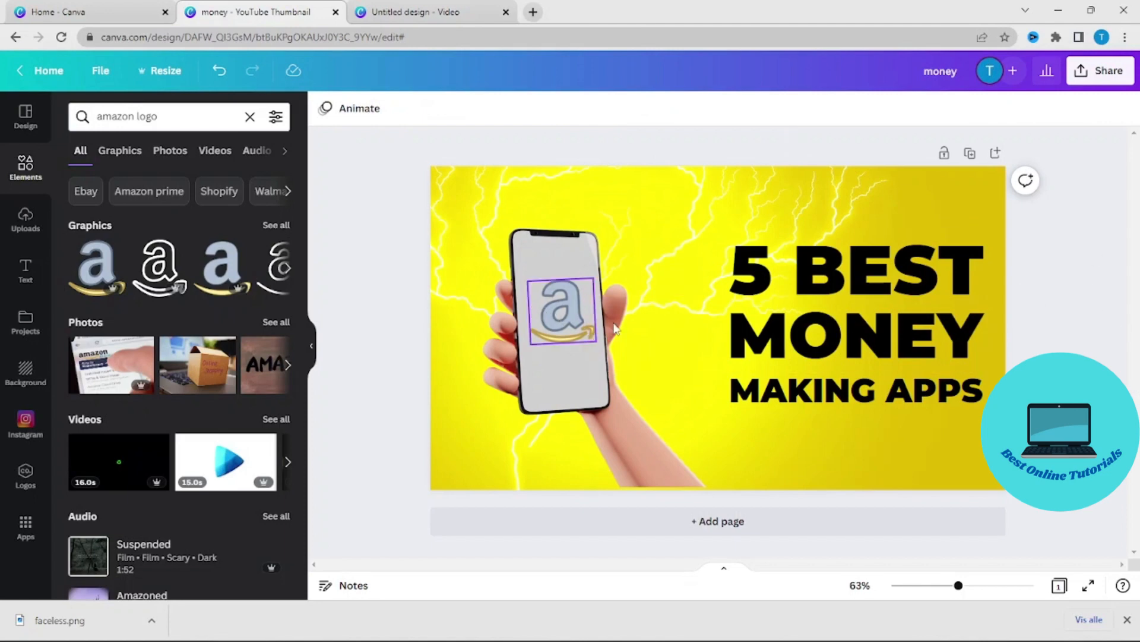
# - Replace the three title lines with "AMAZON", "APP" and "REVIEW"
pyautogui.click(890, 276)
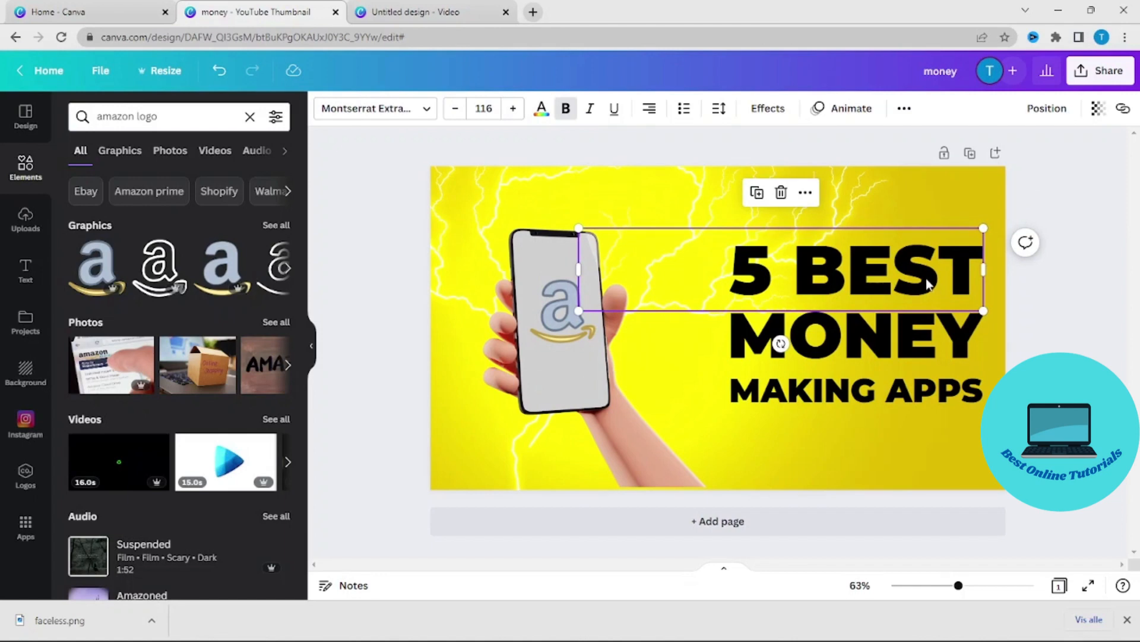
pyautogui.doubleClick(951, 277)
pyautogui.write('AMAZON')
pyautogui.click(868, 339)
pyautogui.doubleClick(867, 340)
pyautogui.write('APPY')
pyautogui.press('BackSpace')
pyautogui.click(897, 437)
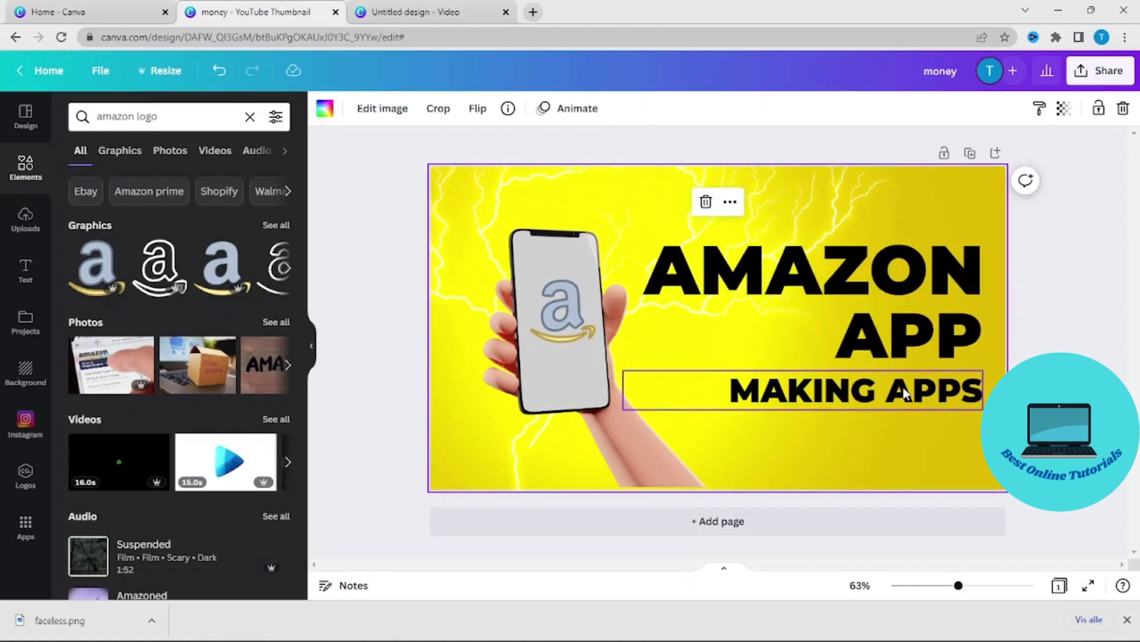
pyautogui.doubleClick(904, 394)
pyautogui.write('REVIEW')
# - Align the AMAZON text to the page's right edge and the APP and REVIEW texts to the page's horizontal centre
pyautogui.click(862, 273)
pyautogui.click(1042, 112)
pyautogui.click(975, 296)
pyautogui.click(944, 342)
pyautogui.click(1047, 109)
pyautogui.click(977, 268)
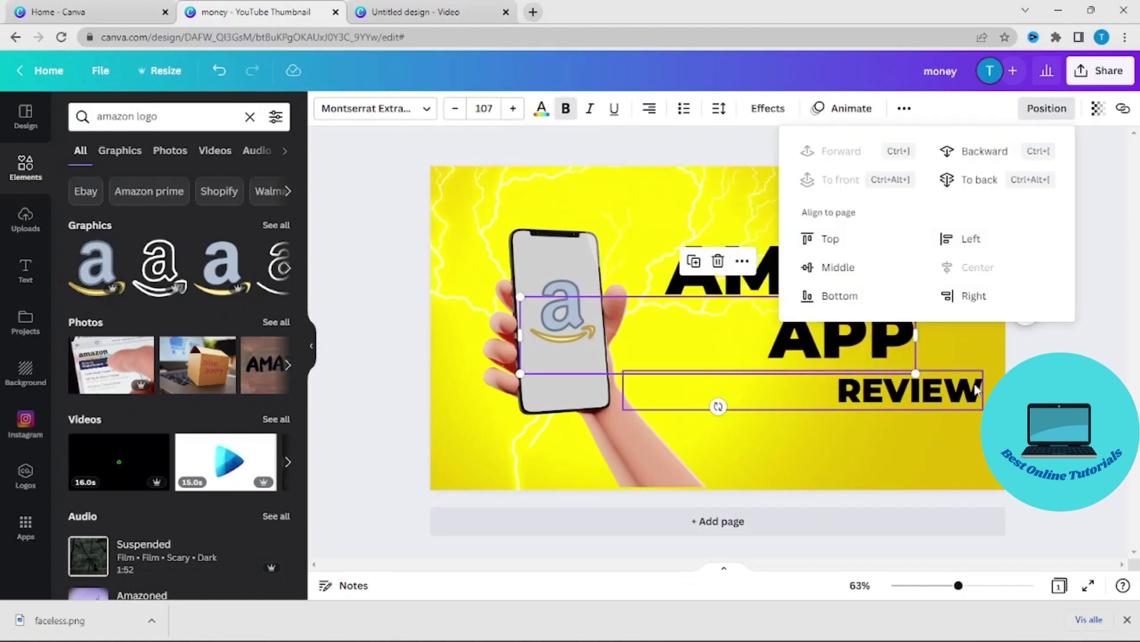
pyautogui.click(978, 390)
pyautogui.click(1047, 109)
pyautogui.click(977, 267)
# - Shift the AMAZON text slightly away from the page edge and stack the APP and REVIEW texts closely beneath it
pyautogui.moveTo(891, 274); pyautogui.dragTo(872, 273)
pyautogui.moveTo(855, 341); pyautogui.dragTo(837, 333)
pyautogui.moveTo(880, 392); pyautogui.dragTo(880, 379)
# - Extend the REVIEW line to read "REVIEW 2023" and move it so it sits centred beneath APP
pyautogui.click(880, 379)
pyautogui.doubleClick(880, 379)
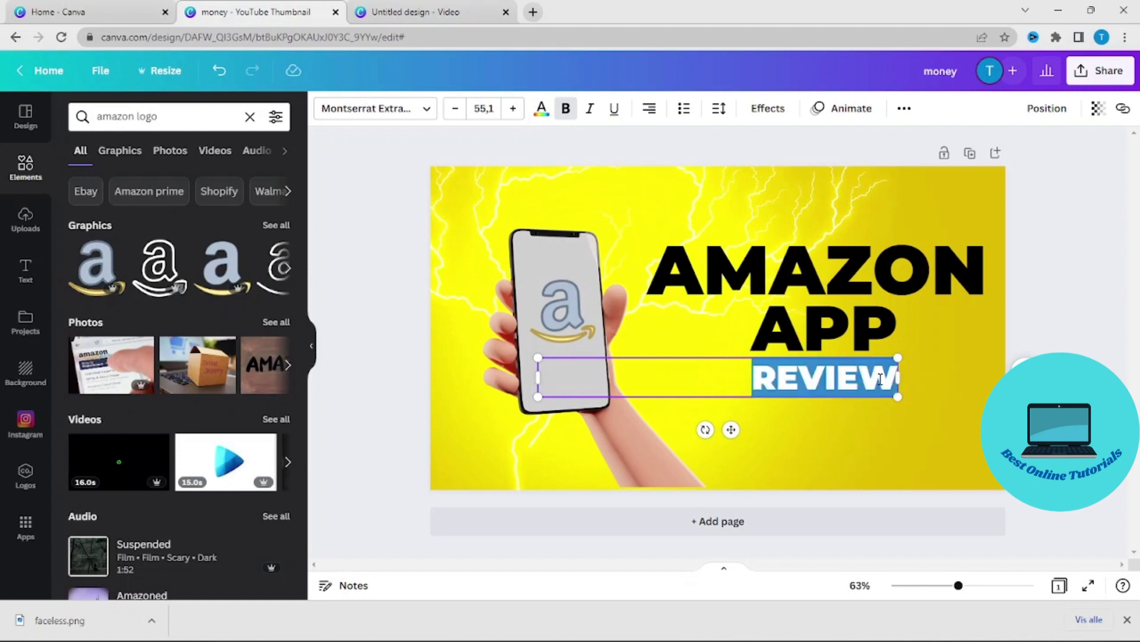
pyautogui.click(896, 377)
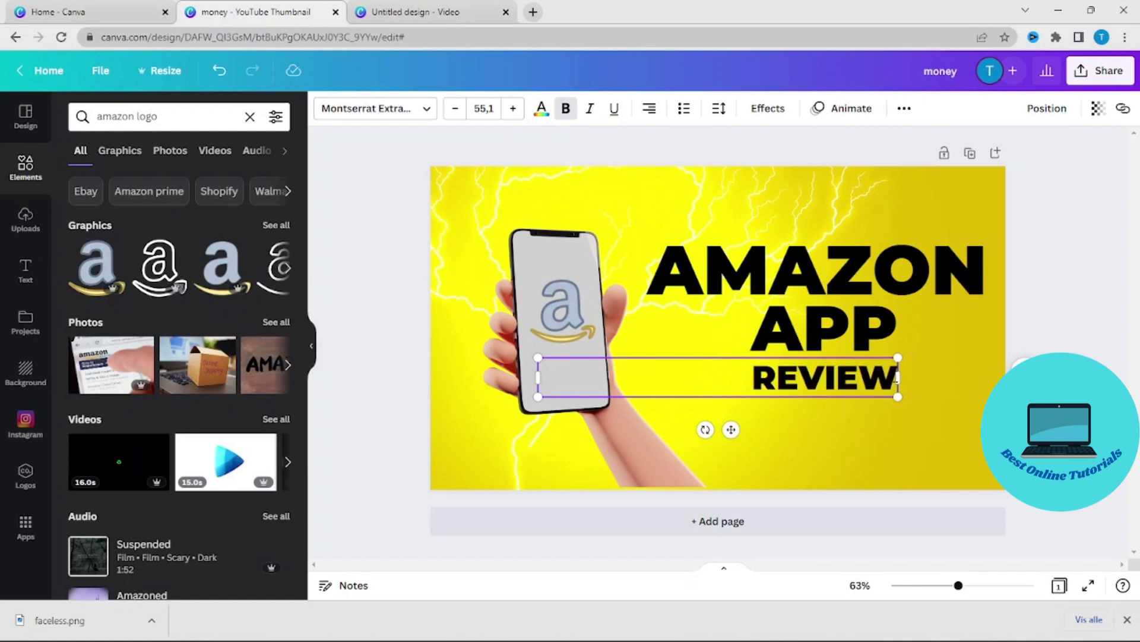
pyautogui.write('20')
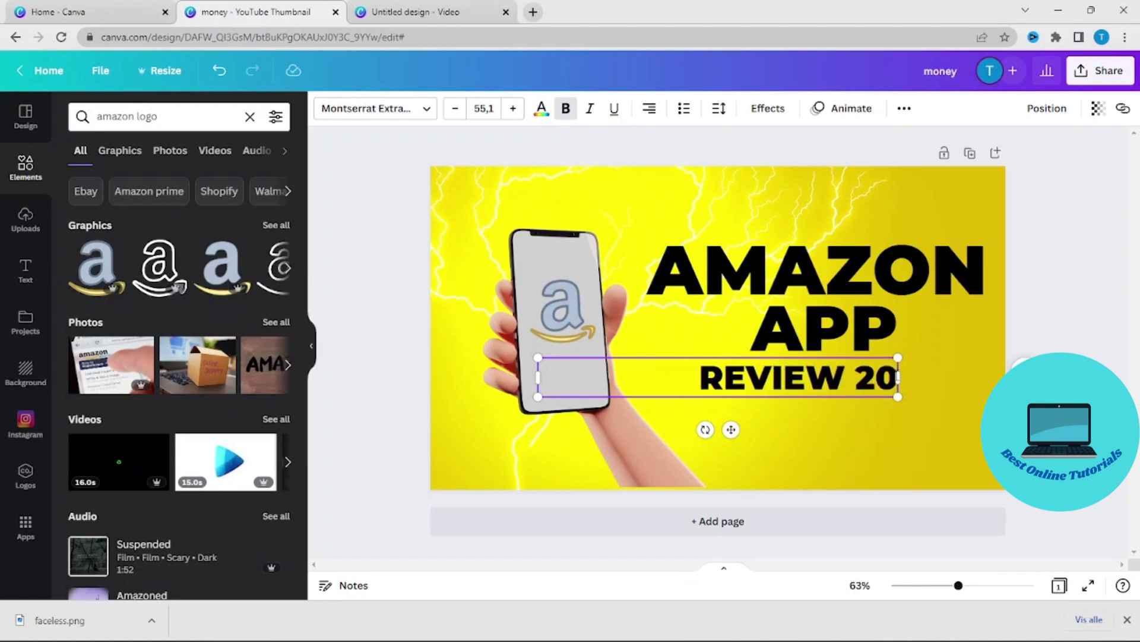
pyautogui.write('23')
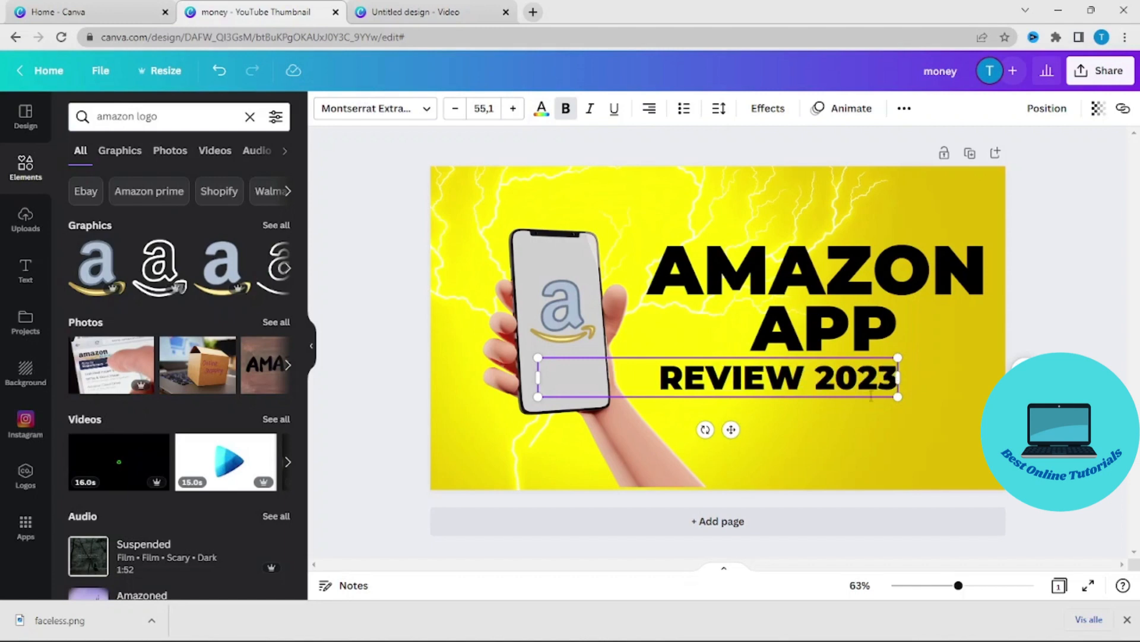
pyautogui.click(857, 430)
pyautogui.moveTo(817, 370); pyautogui.dragTo(872, 372)
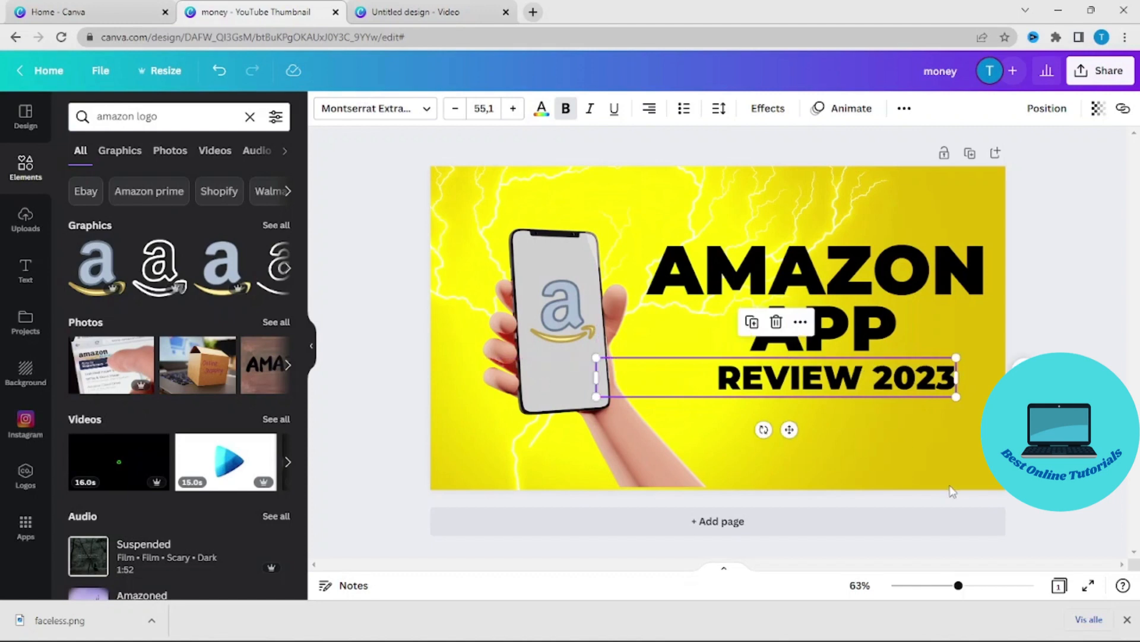
pyautogui.click(1078, 279)
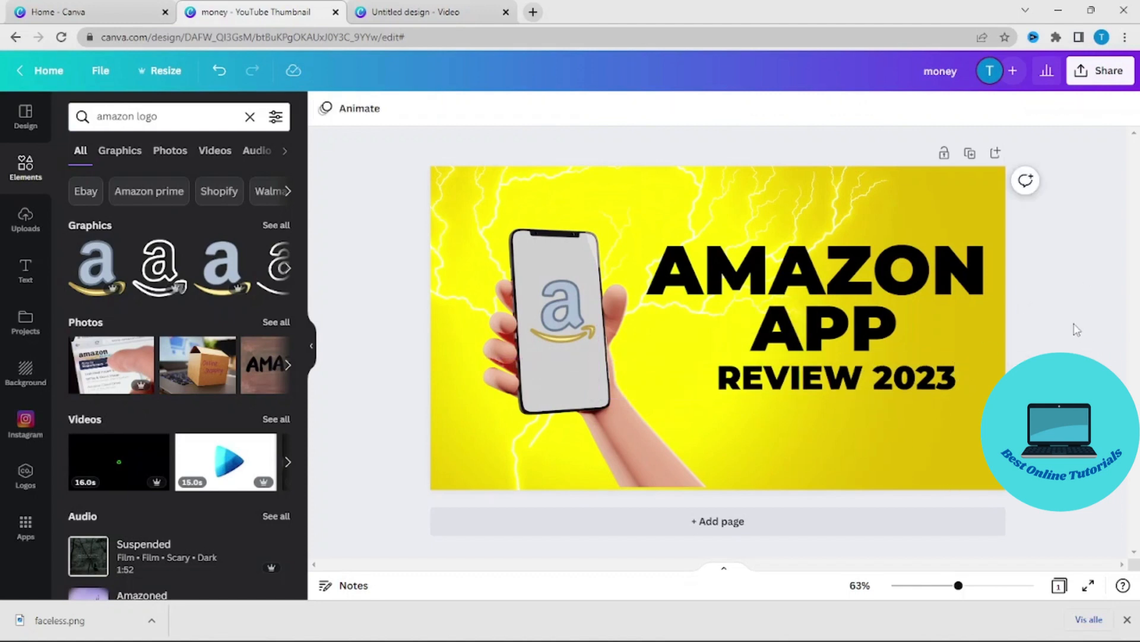